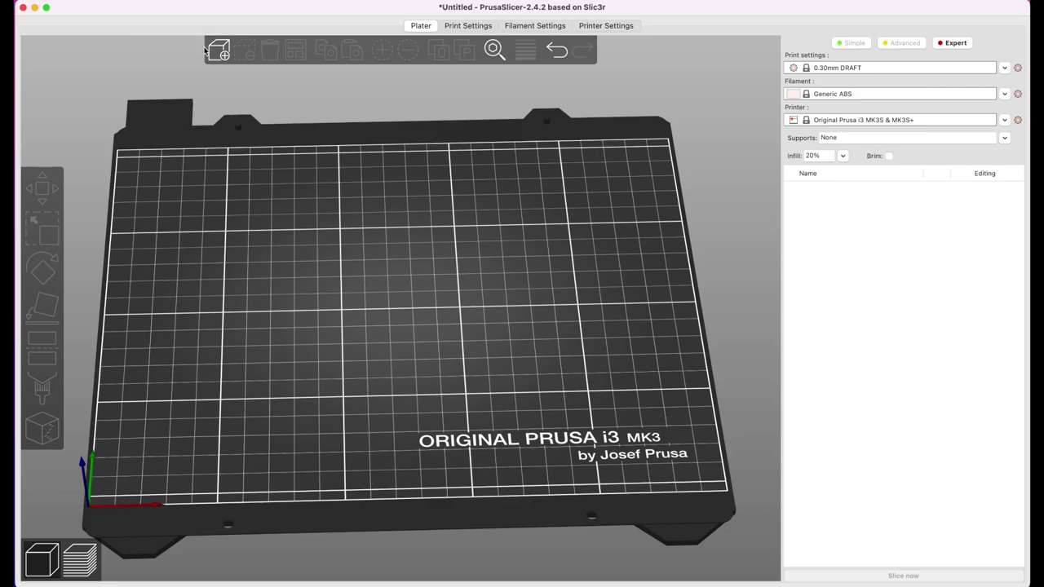
# Import kayak deck fitting.stl from the file dialog as the project's only object
pyautogui.click(217, 47)
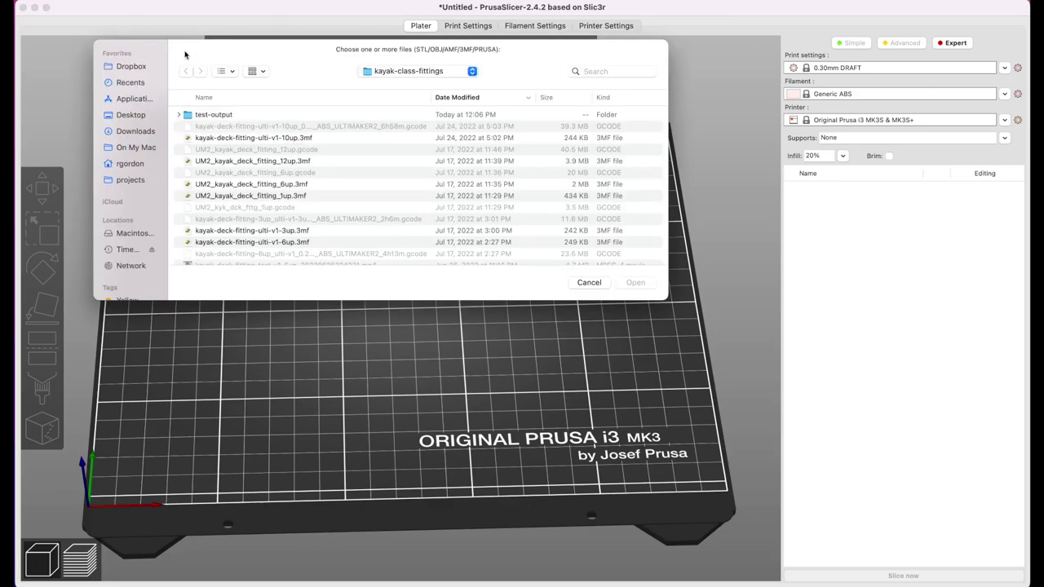
pyautogui.scroll(-5, 251, 176)
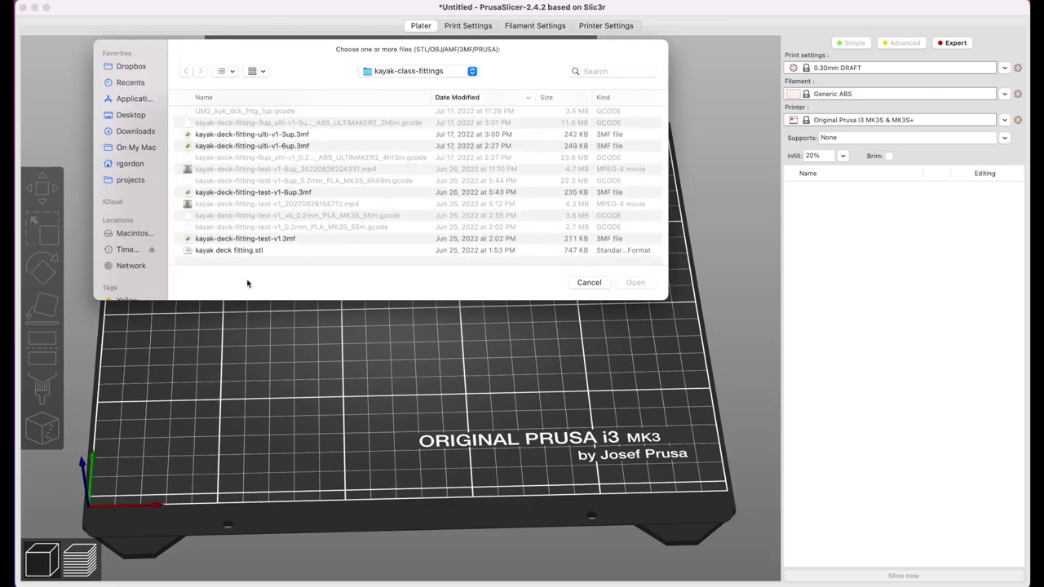
pyautogui.click(231, 256)
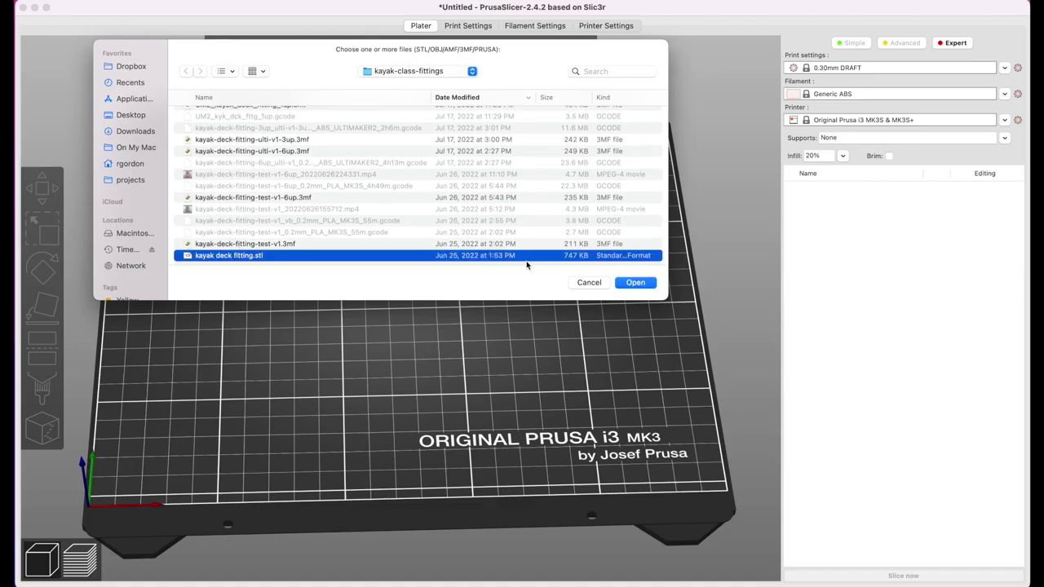
pyautogui.click(636, 283)
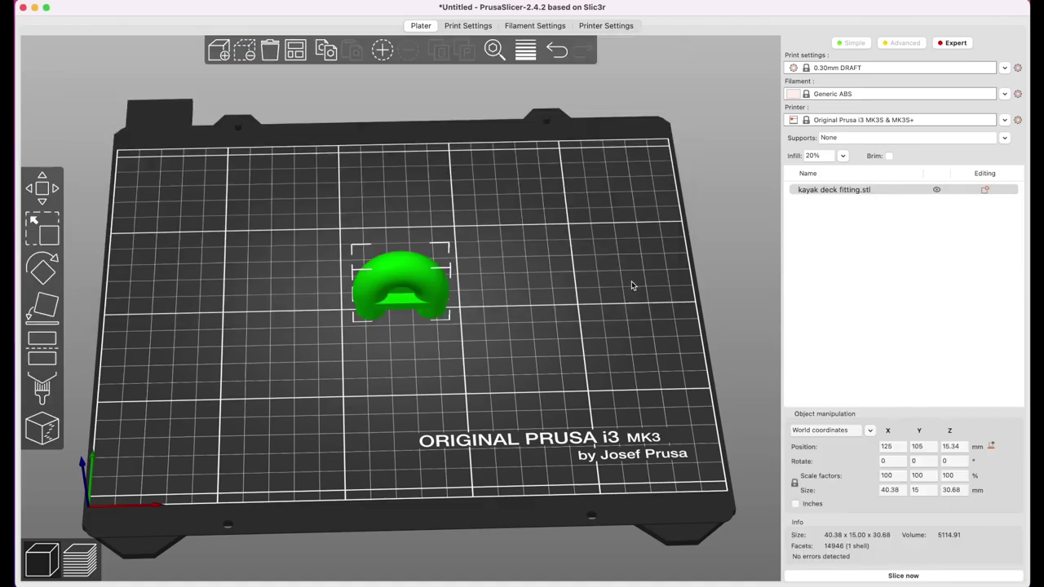
pyautogui.scroll(5, 549, 279)
pyautogui.scroll(2, 548, 277)
pyautogui.scroll(-7, 548, 277)
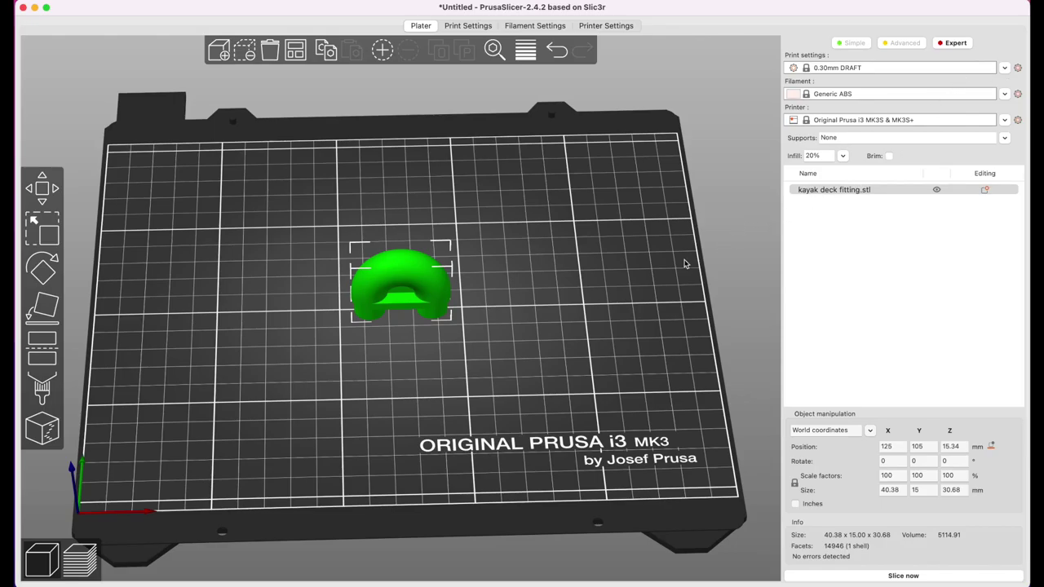
pyautogui.moveTo(460, 319)
pyautogui.mouseDown()
pyautogui.moveTo(492, 323)
pyautogui.moveTo(561, 372)
pyautogui.mouseUp()
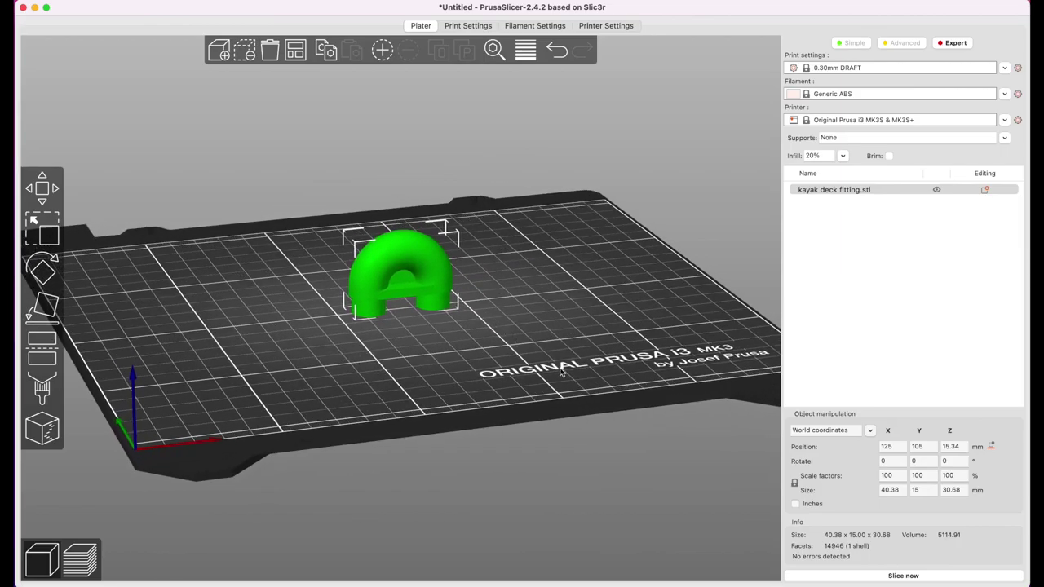
pyautogui.click(820, 581)
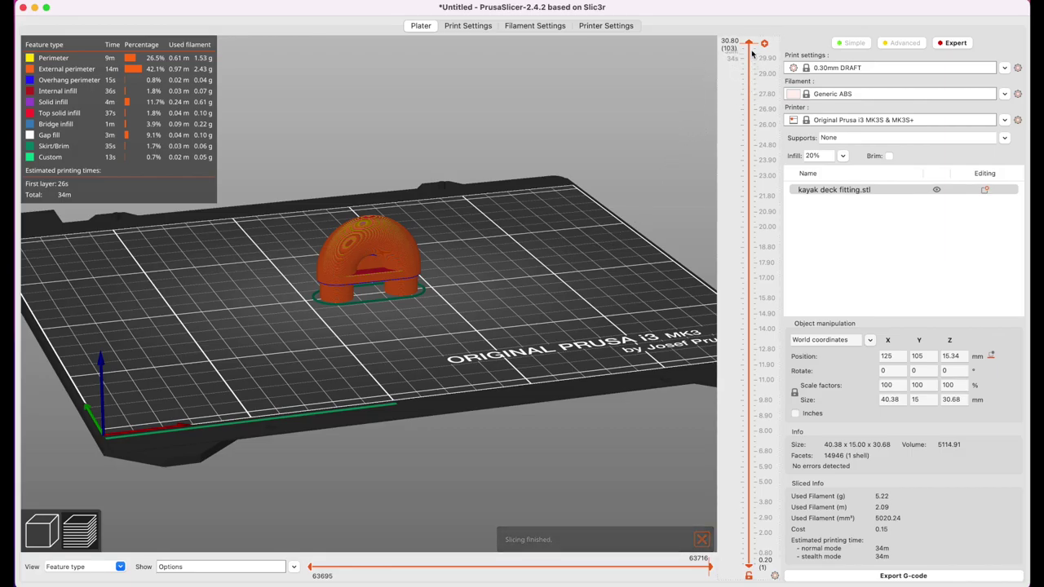
# Step the layer slider from the first layers up to near the part's top, orbiting to inspect
pyautogui.moveTo(749, 42)
pyautogui.mouseDown()
pyautogui.moveTo(748, 548)
pyautogui.moveTo(703, 454)
pyautogui.mouseUp()
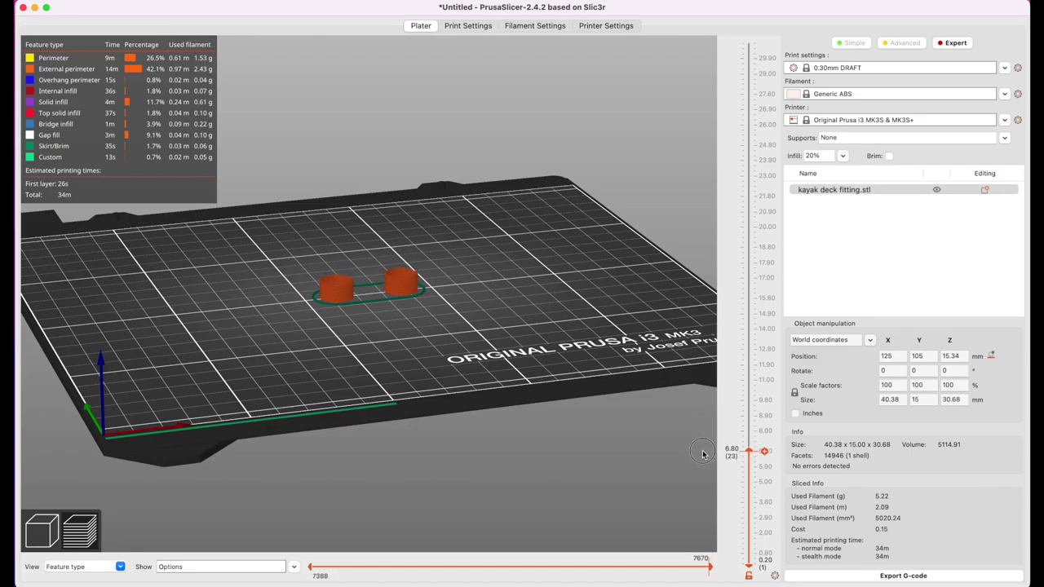
pyautogui.scroll(3, 461, 308)
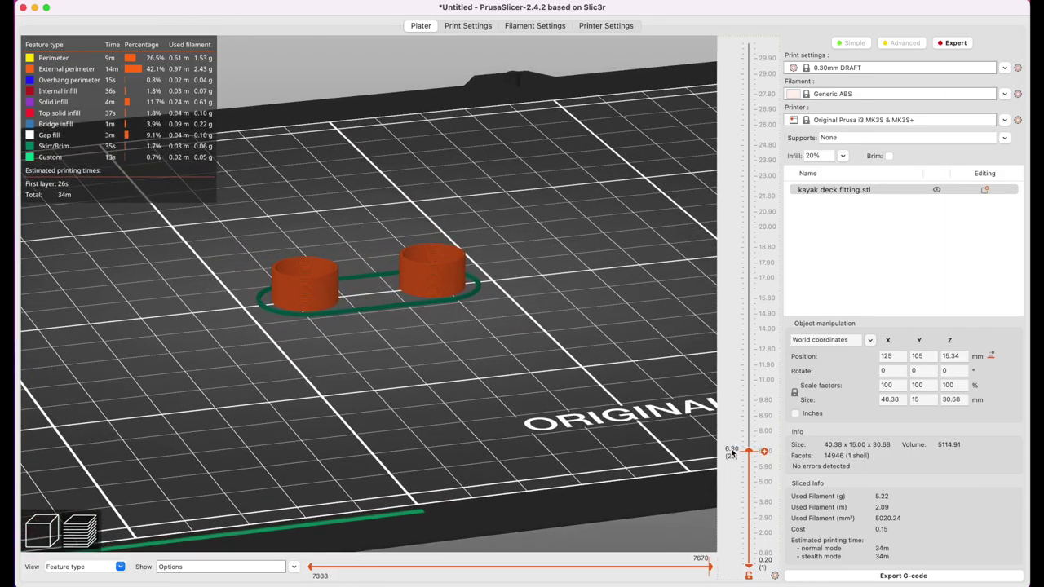
pyautogui.moveTo(748, 451); pyautogui.dragTo(752, 339)
pyautogui.moveTo(449, 399)
pyautogui.mouseDown()
pyautogui.moveTo(448, 380)
pyautogui.moveTo(459, 380)
pyautogui.moveTo(451, 343)
pyautogui.mouseUp()
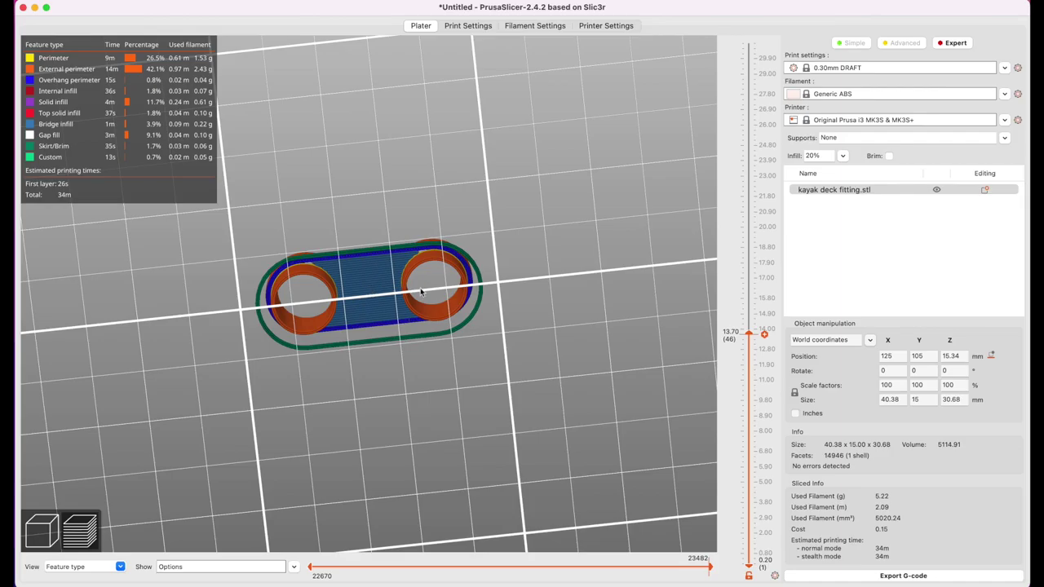
pyautogui.moveTo(557, 280); pyautogui.dragTo(561, 311)
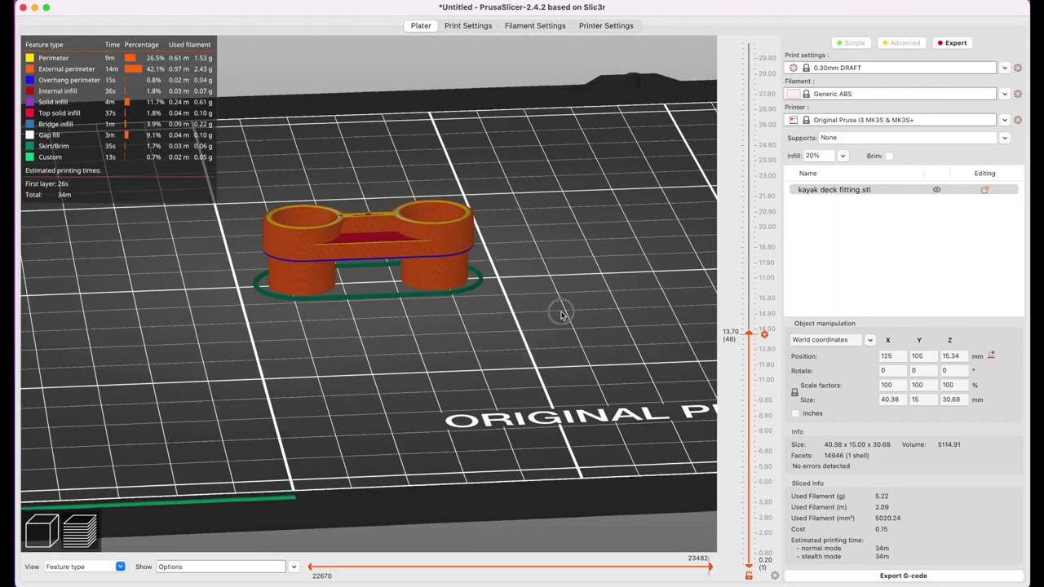
pyautogui.moveTo(748, 334); pyautogui.dragTo(728, 155)
pyautogui.moveTo(483, 280)
pyautogui.mouseDown()
pyautogui.moveTo(487, 249)
pyautogui.moveTo(482, 291)
pyautogui.moveTo(597, 228)
pyautogui.mouseUp()
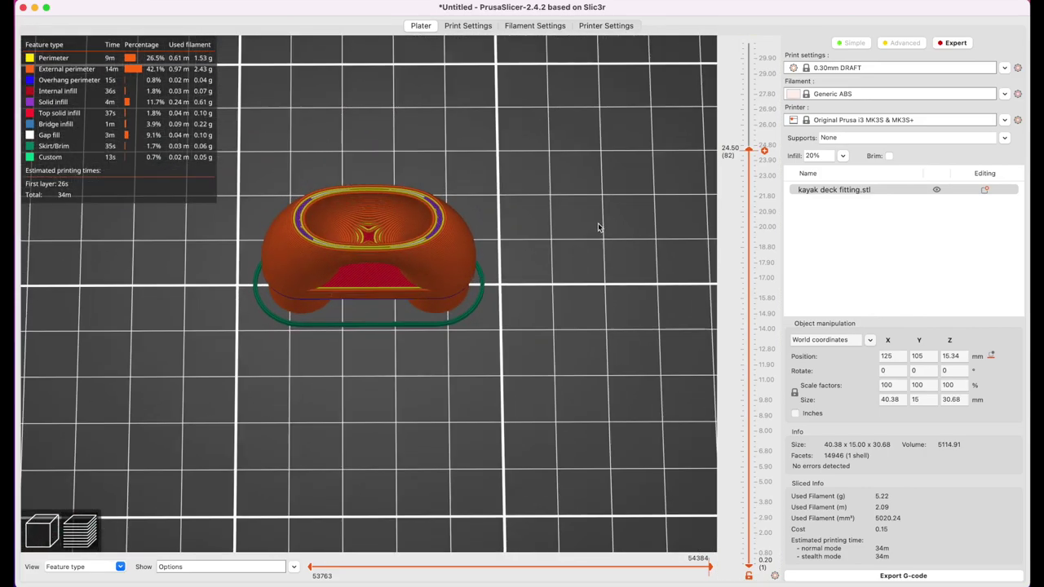
# Show the full top surface from above, then rewind the preview to the first layer
pyautogui.moveTo(752, 150); pyautogui.dragTo(748, 31)
pyautogui.moveTo(493, 334); pyautogui.dragTo(492, 280)
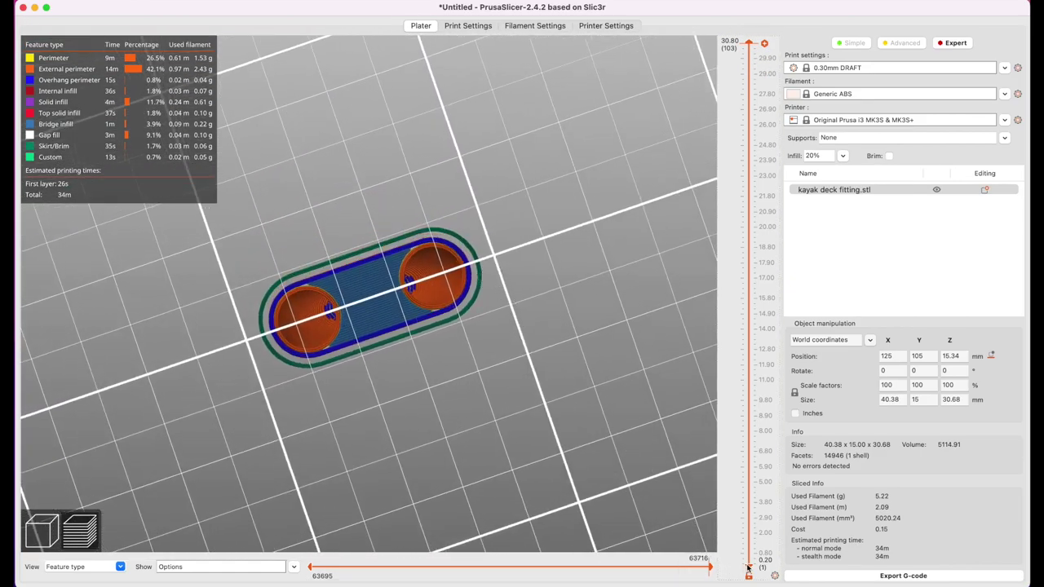
pyautogui.moveTo(748, 568)
pyautogui.mouseDown()
pyautogui.moveTo(729, 367)
pyautogui.moveTo(694, 232)
pyautogui.mouseUp()
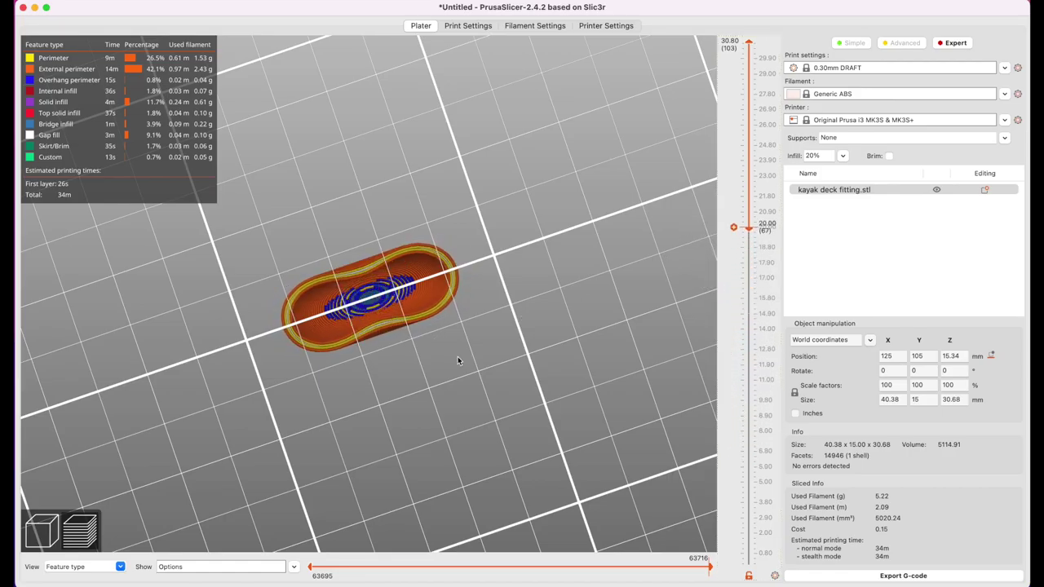
pyautogui.moveTo(458, 359)
pyautogui.mouseDown()
pyautogui.moveTo(452, 391)
pyautogui.moveTo(428, 361)
pyautogui.moveTo(418, 372)
pyautogui.moveTo(435, 387)
pyautogui.moveTo(465, 386)
pyautogui.mouseUp()
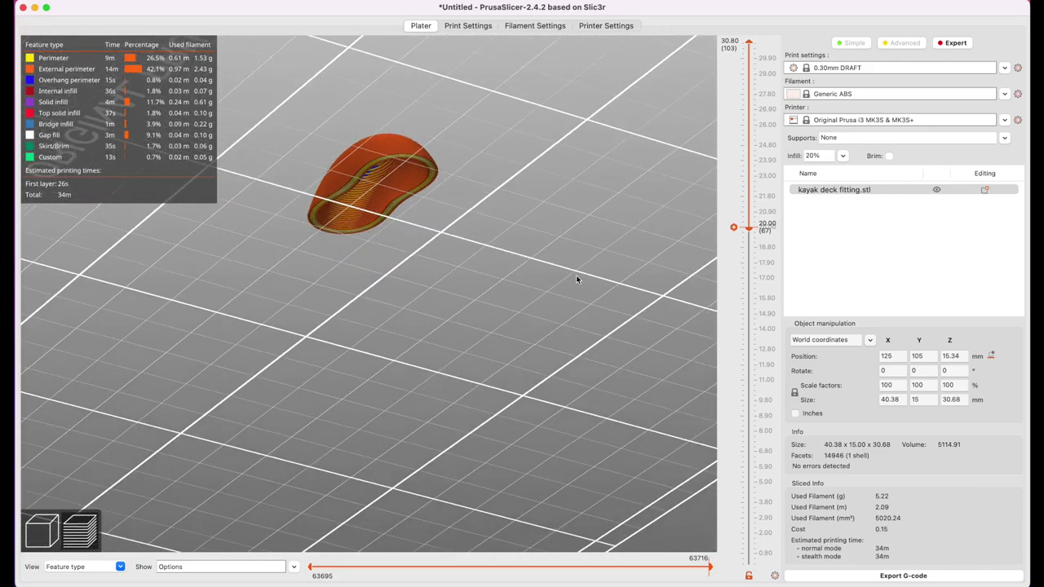
pyautogui.moveTo(748, 234); pyautogui.dragTo(749, 563)
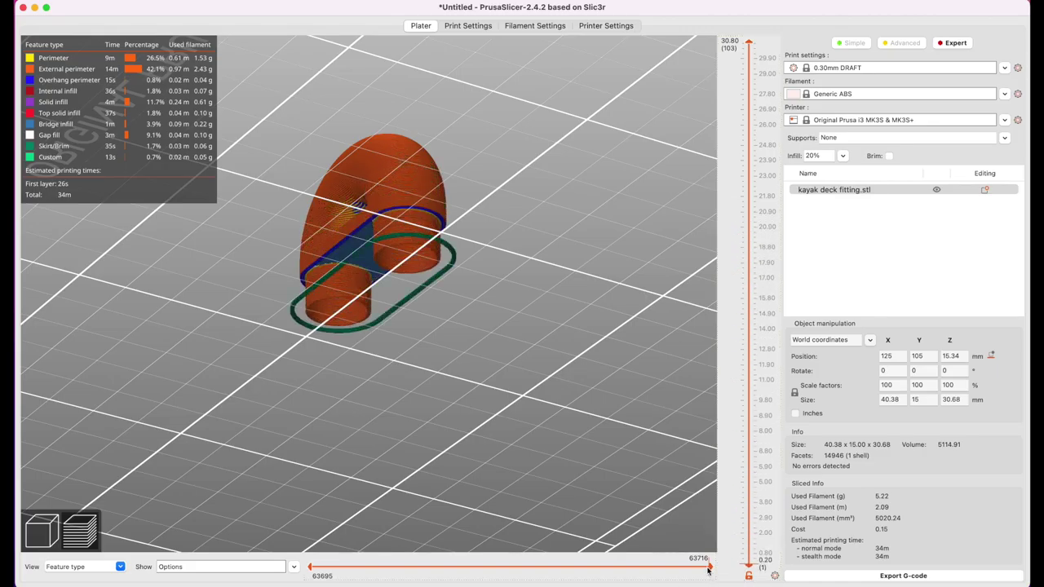
pyautogui.moveTo(748, 41)
pyautogui.mouseDown()
pyautogui.moveTo(749, 563)
pyautogui.moveTo(263, 568)
pyautogui.moveTo(313, 566)
pyautogui.mouseUp()
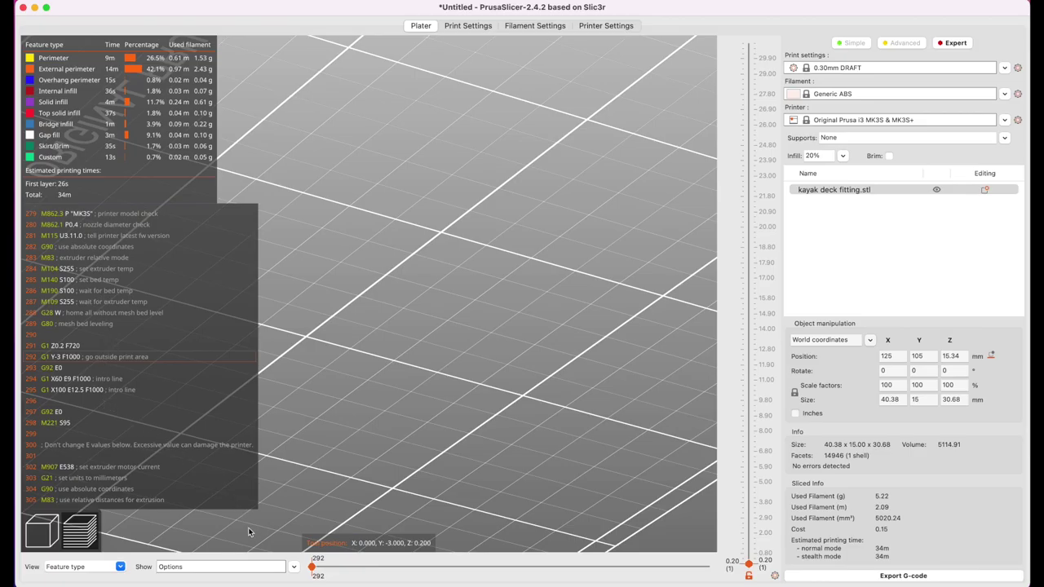
pyautogui.moveTo(313, 566)
pyautogui.mouseDown()
pyautogui.moveTo(742, 554)
pyautogui.moveTo(726, 446)
pyautogui.mouseUp()
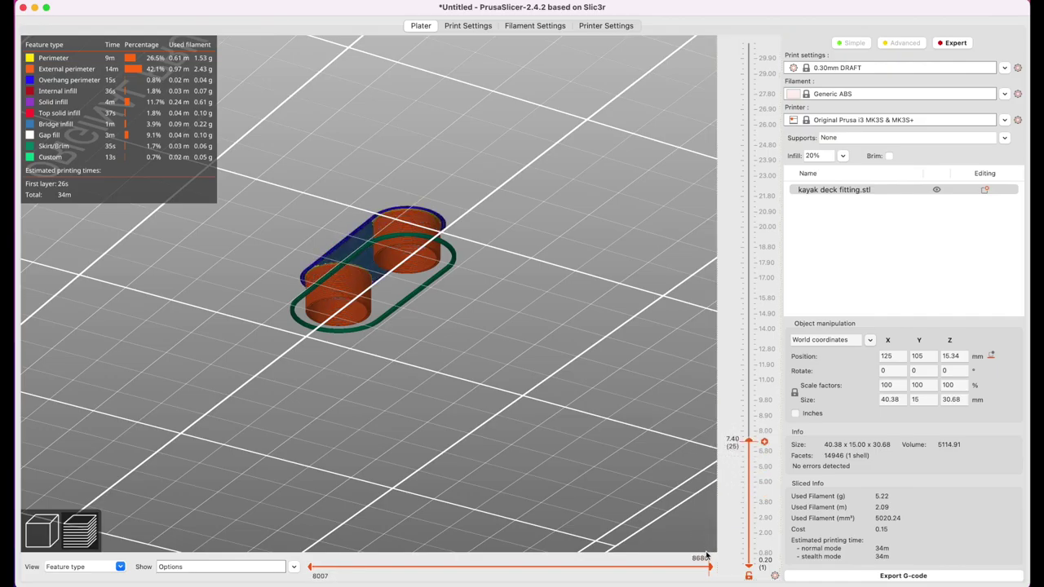
pyautogui.moveTo(709, 568)
pyautogui.mouseDown()
pyautogui.moveTo(306, 566)
pyautogui.moveTo(350, 566)
pyautogui.mouseUp()
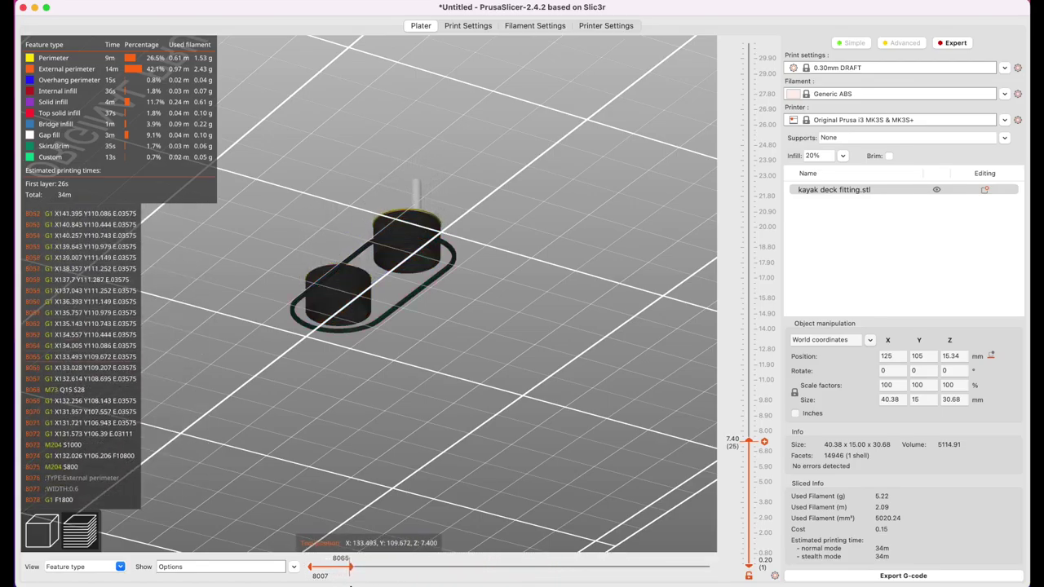
pyautogui.press('1')
pyautogui.moveTo(387, 472); pyautogui.dragTo(397, 479)
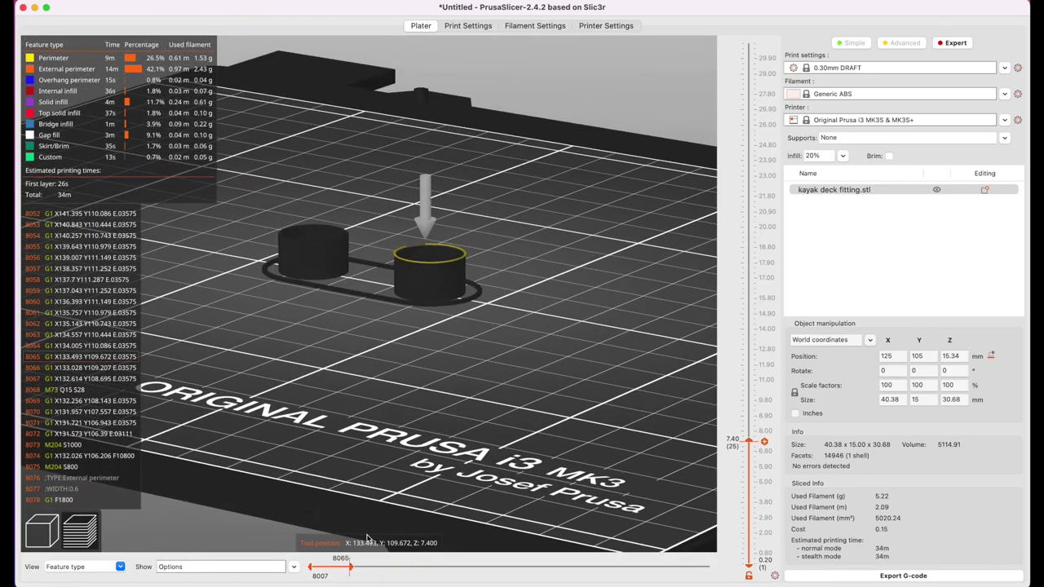
pyautogui.moveTo(351, 570); pyautogui.dragTo(666, 562)
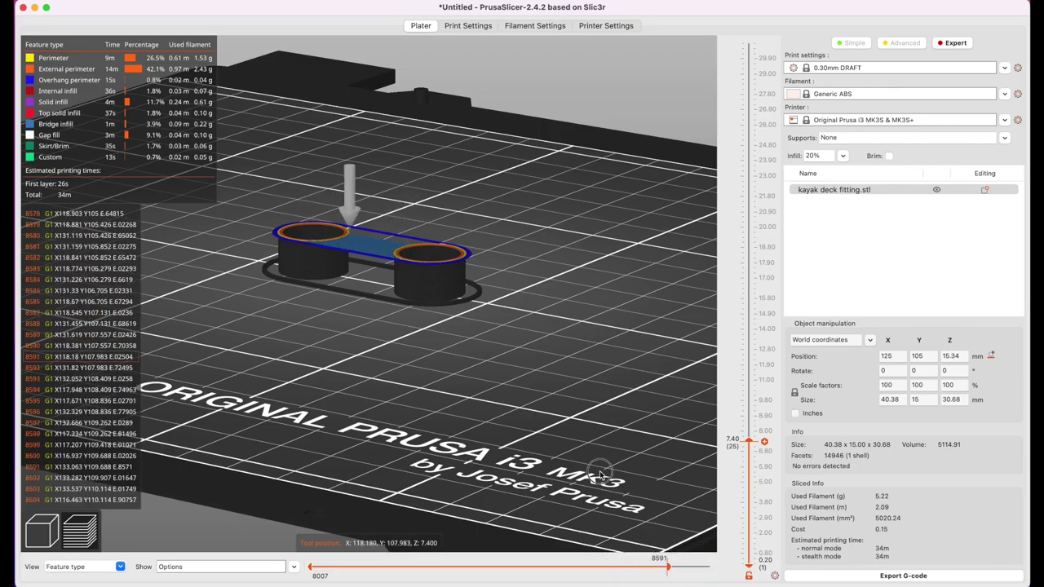
pyautogui.press('4')
pyautogui.press('3')
pyautogui.press('0')
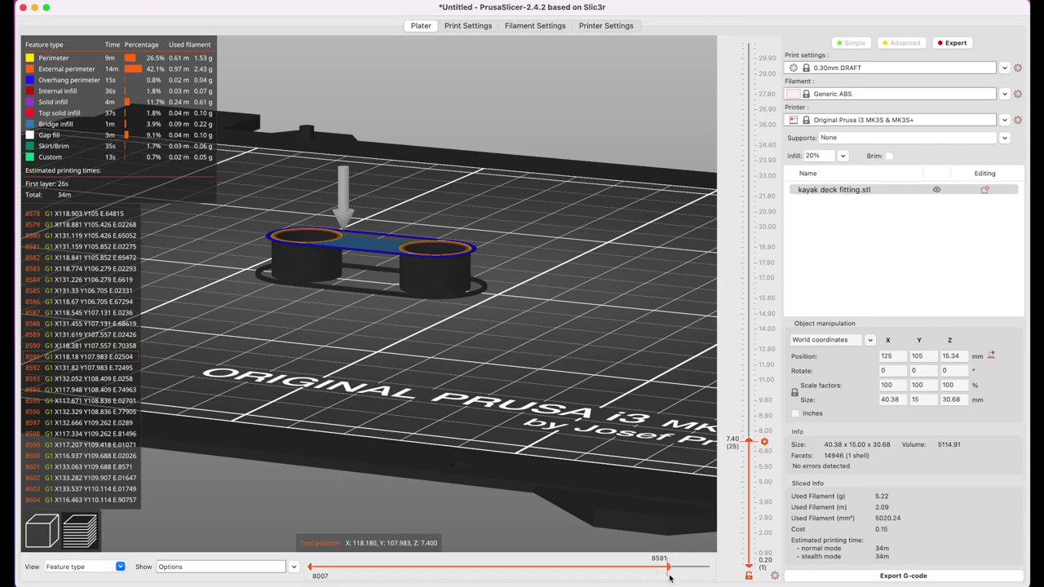
pyautogui.moveTo(667, 564); pyautogui.dragTo(710, 569)
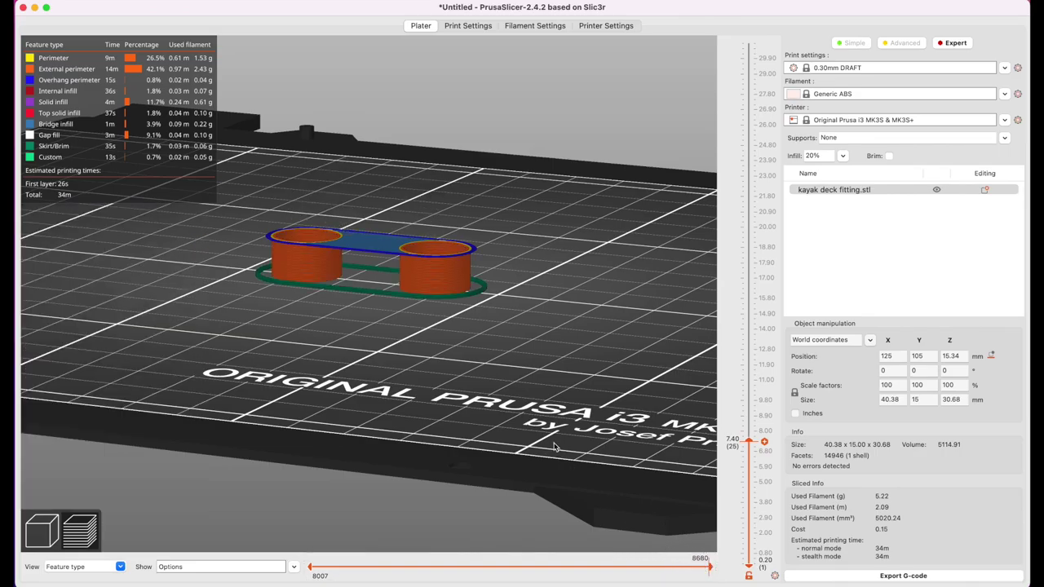
pyautogui.moveTo(751, 443); pyautogui.dragTo(749, 42)
pyautogui.moveTo(547, 206)
pyautogui.mouseDown()
pyautogui.moveTo(555, 224)
pyautogui.moveTo(562, 217)
pyautogui.mouseUp()
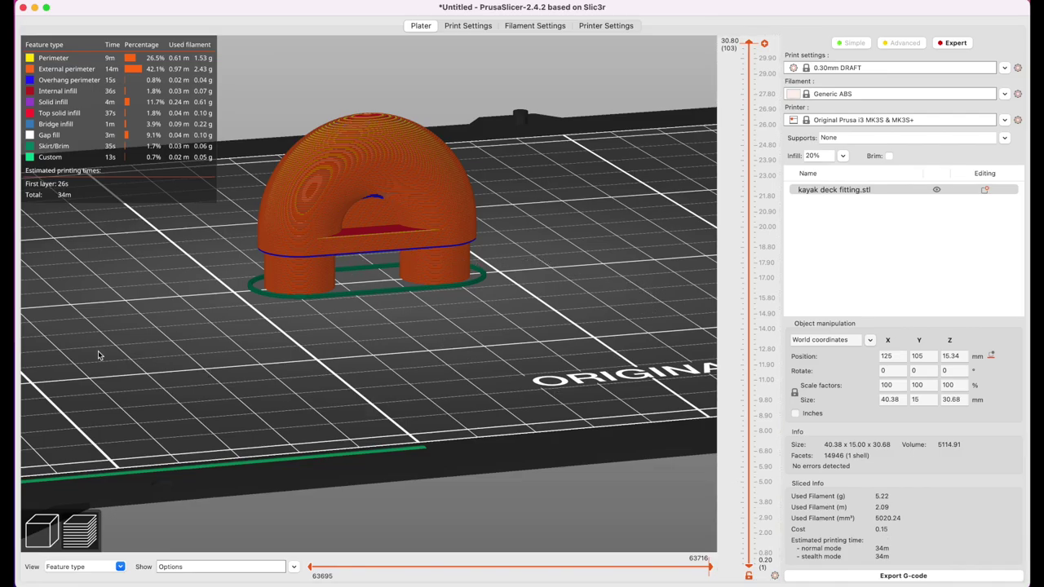
# In the 3D editor, set the Supports option to 'Support on build plate only'
pyautogui.click(31, 540)
pyautogui.moveTo(181, 444); pyautogui.dragTo(174, 415)
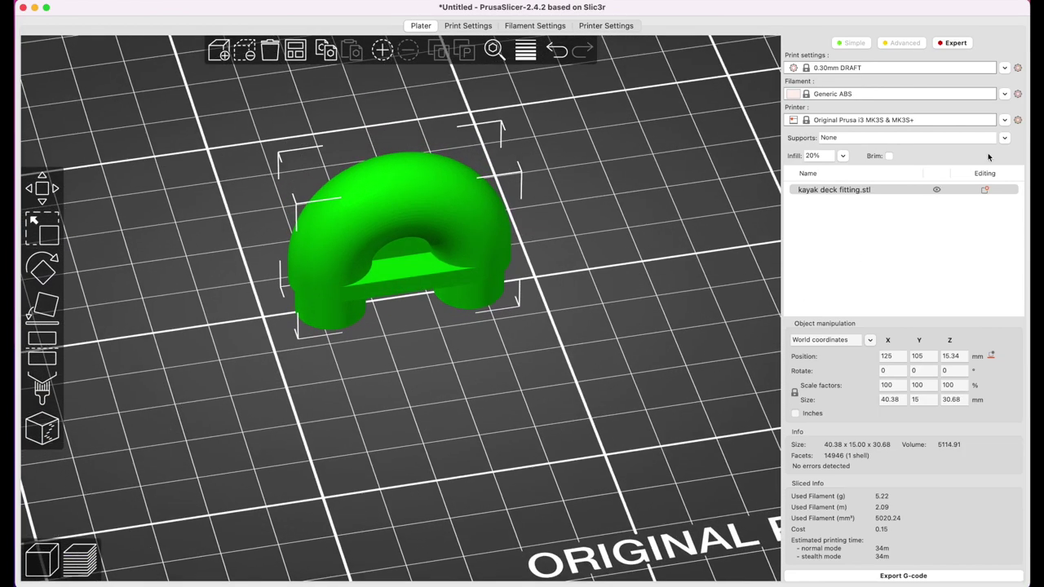
pyautogui.click(1006, 138)
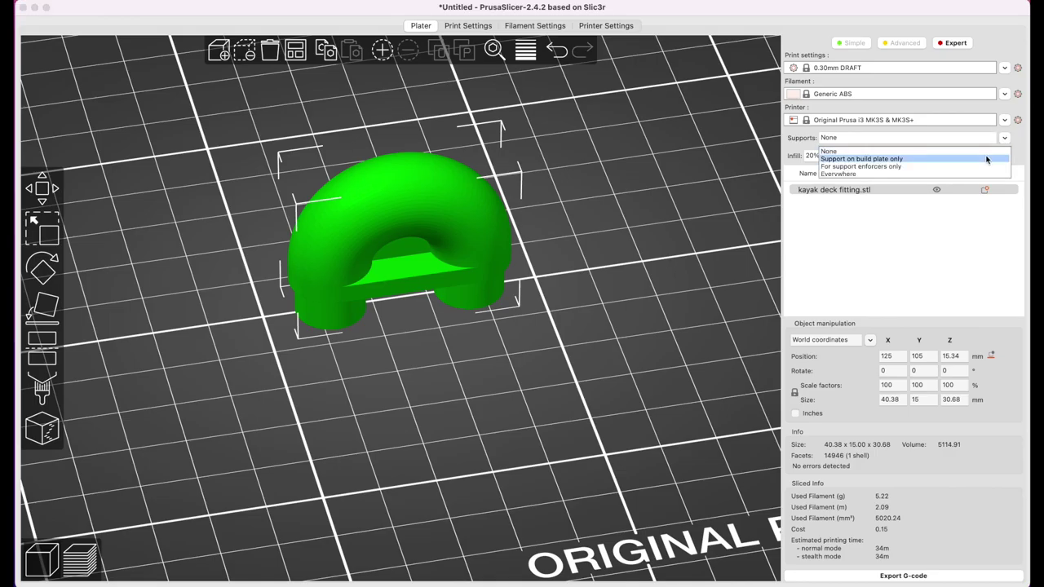
pyautogui.click(987, 159)
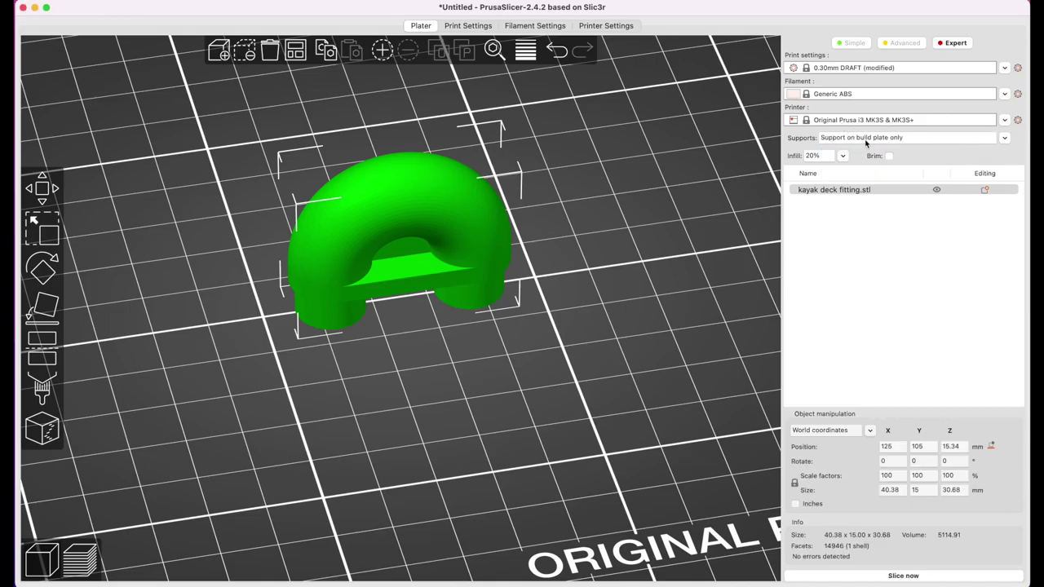
# Re-slice with build-plate supports (44 minutes, 6.94 g) and inspect a mid-height layer cut
pyautogui.click(843, 577)
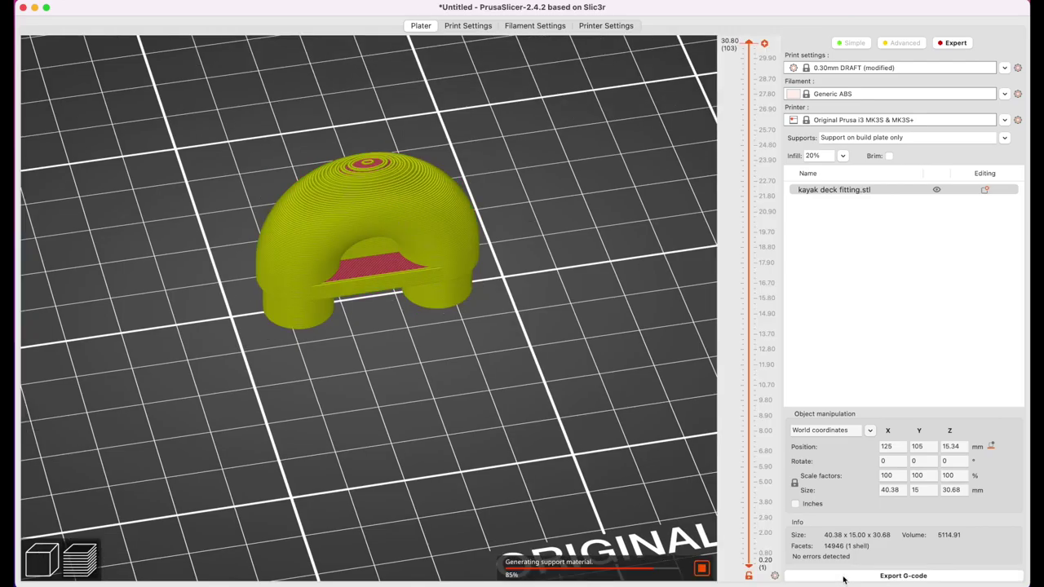
pyautogui.moveTo(625, 344); pyautogui.dragTo(620, 336)
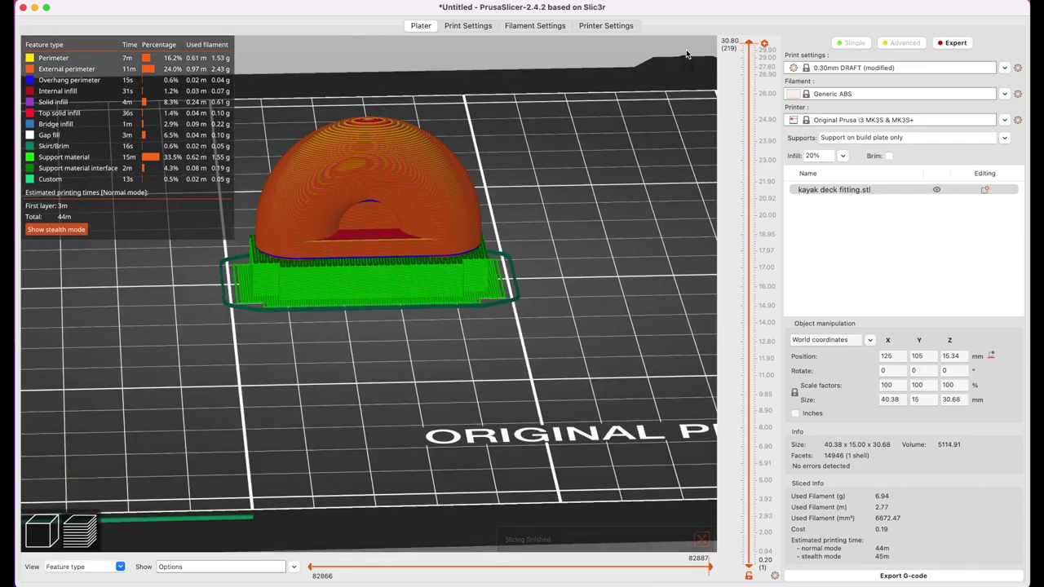
pyautogui.moveTo(748, 46); pyautogui.dragTo(738, 303)
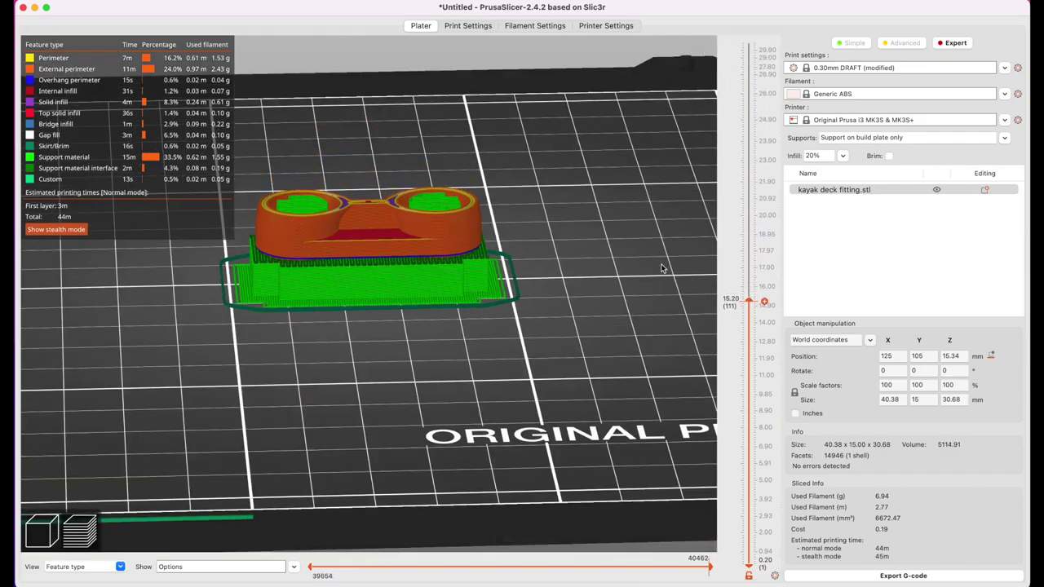
pyautogui.moveTo(628, 250); pyautogui.dragTo(626, 274)
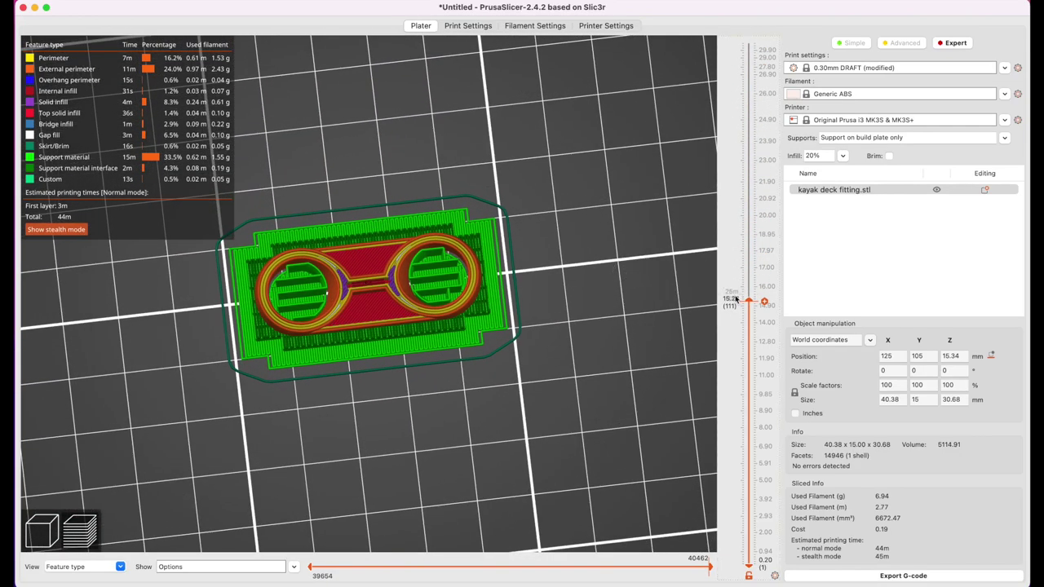
# Check a lower supported layer, then return to the 3D editor viewing the underside
pyautogui.moveTo(754, 304)
pyautogui.mouseDown()
pyautogui.moveTo(740, 499)
pyautogui.moveTo(721, 130)
pyautogui.moveTo(699, 47)
pyautogui.mouseUp()
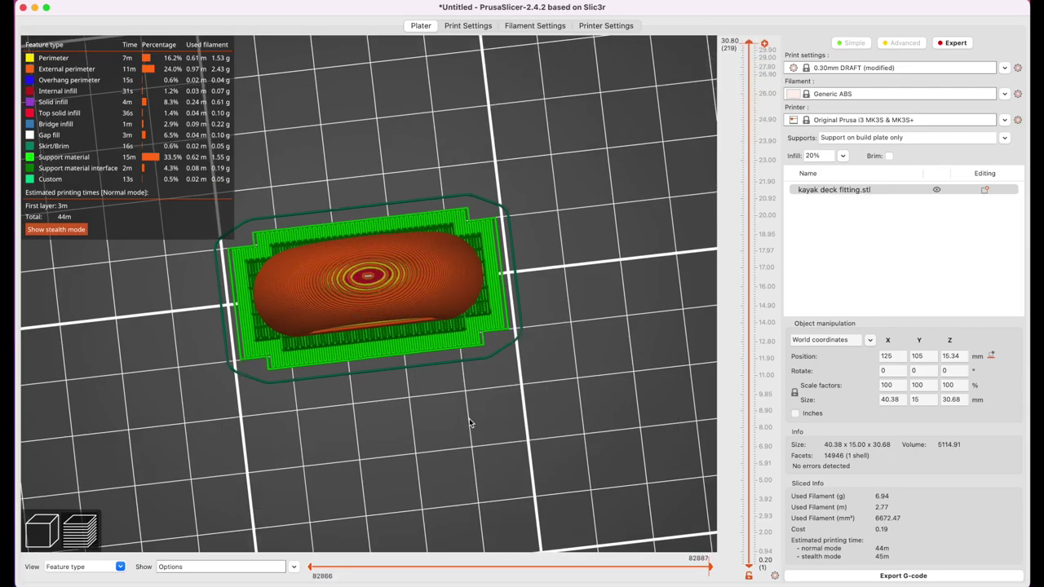
pyautogui.click(40, 532)
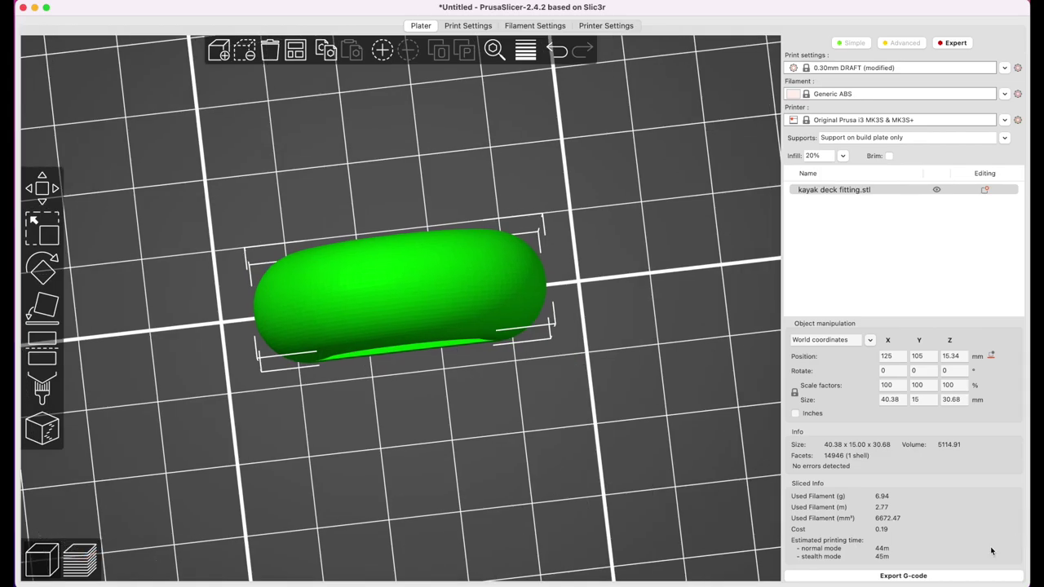
pyautogui.moveTo(498, 435); pyautogui.dragTo(481, 374)
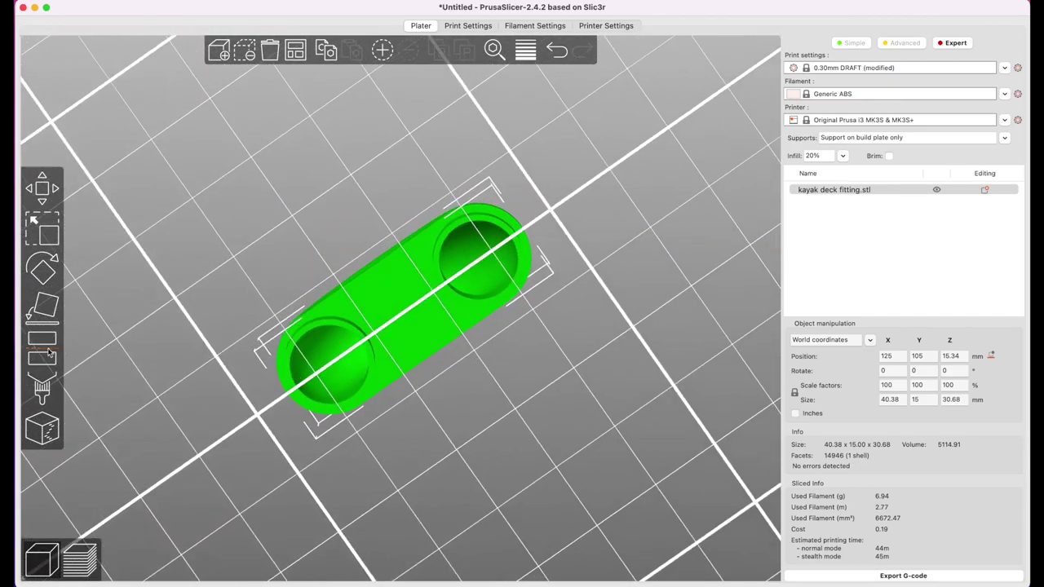
# Start Paint-on supports with brush size 0.70, zoom in, and paint inside the upper hole
pyautogui.click(42, 388)
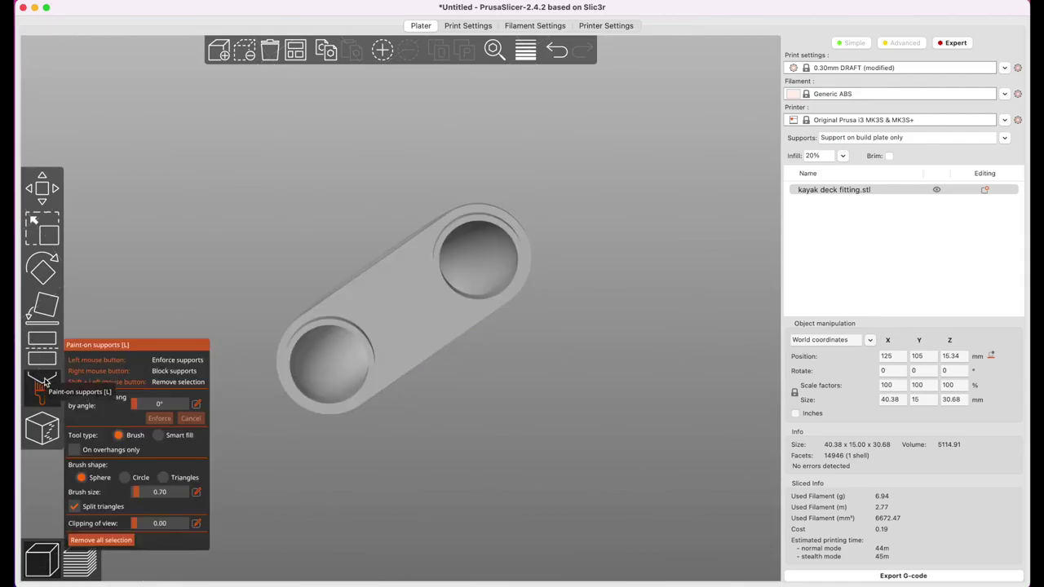
pyautogui.doubleClick(138, 494)
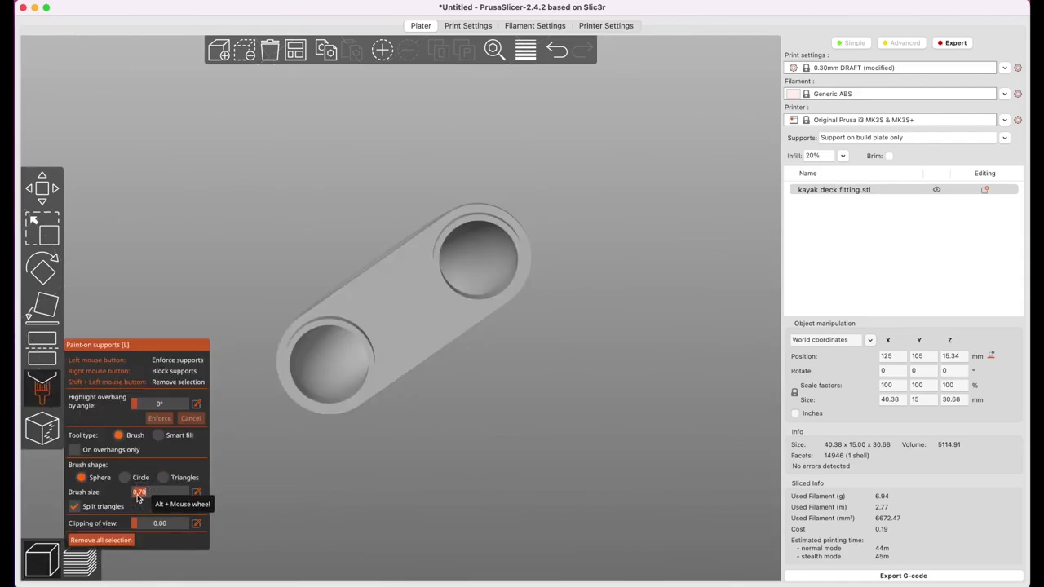
pyautogui.click(140, 493)
pyautogui.scroll(5, 325, 365)
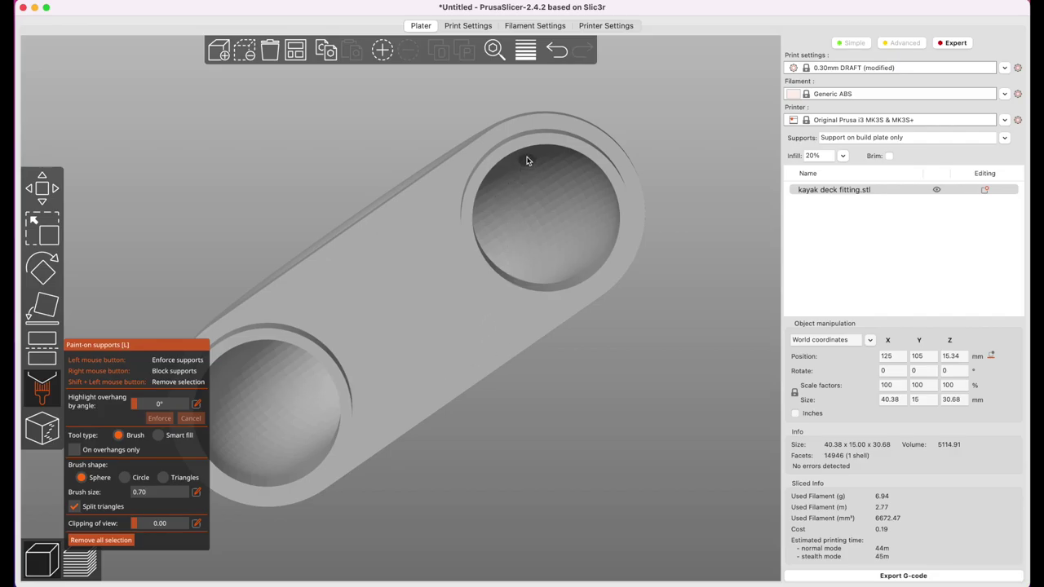
pyautogui.moveTo(526, 161)
pyautogui.mouseDown()
pyautogui.moveTo(585, 168)
pyautogui.moveTo(596, 205)
pyautogui.moveTo(585, 255)
pyautogui.moveTo(499, 255)
pyautogui.moveTo(505, 198)
pyautogui.moveTo(535, 164)
pyautogui.mouseUp()
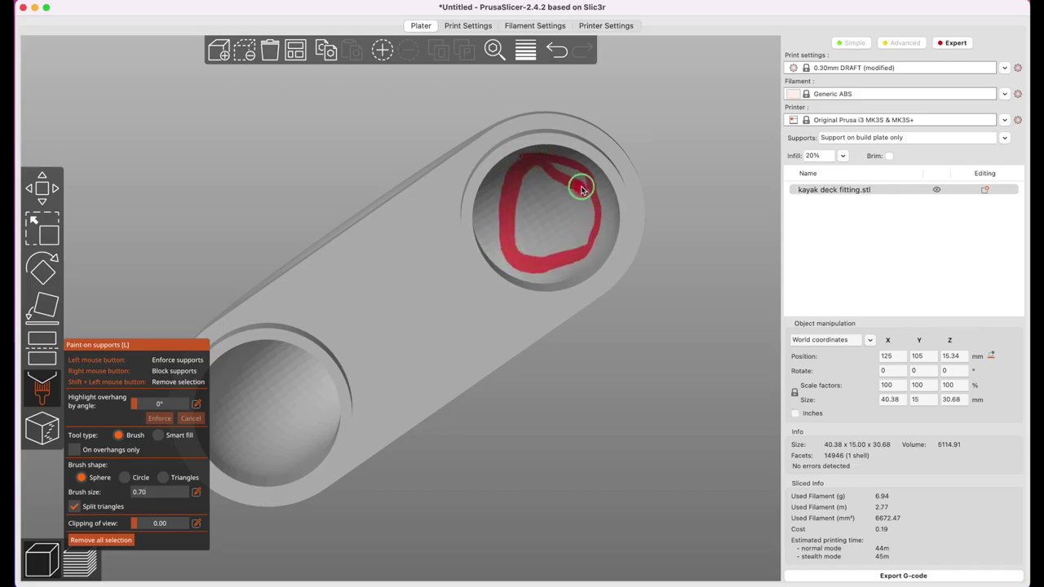
# Paint blocker across the upper hole's inner wall and its upper-left edge
pyautogui.moveTo(582, 190)
pyautogui.mouseDown()
pyautogui.moveTo(571, 168)
pyautogui.moveTo(592, 214)
pyautogui.moveTo(549, 158)
pyautogui.moveTo(545, 185)
pyautogui.moveTo(533, 171)
pyautogui.moveTo(573, 222)
pyautogui.moveTo(508, 174)
pyautogui.moveTo(566, 236)
pyautogui.moveTo(527, 207)
pyautogui.moveTo(550, 237)
pyautogui.moveTo(578, 244)
pyautogui.moveTo(519, 240)
pyautogui.moveTo(514, 207)
pyautogui.mouseUp()
pyautogui.scroll(3, 514, 207)
pyautogui.scroll(2, 514, 207)
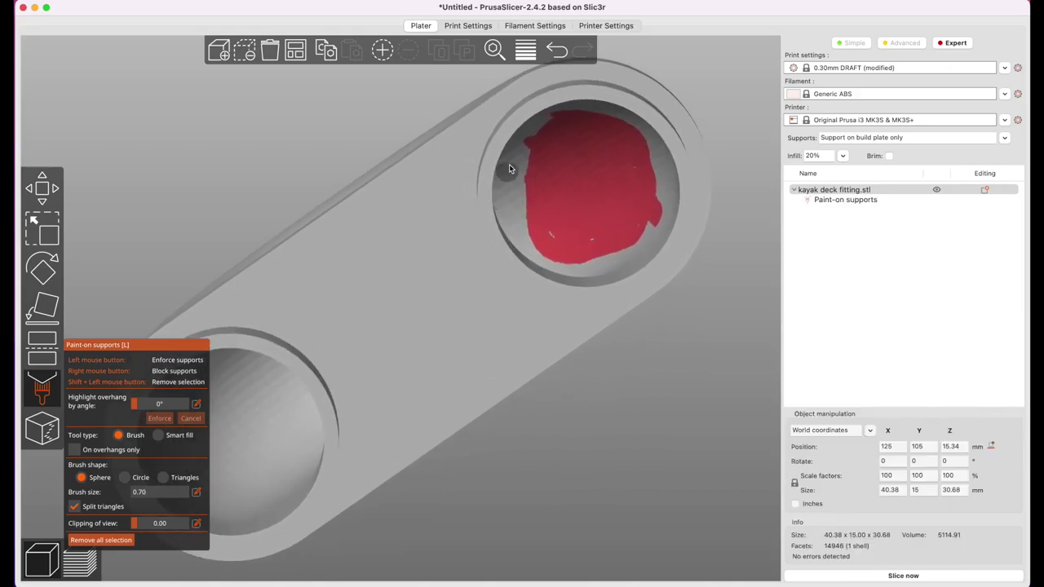
pyautogui.moveTo(531, 143)
pyautogui.mouseDown()
pyautogui.moveTo(522, 231)
pyautogui.moveTo(580, 258)
pyautogui.moveTo(641, 233)
pyautogui.moveTo(654, 198)
pyautogui.moveTo(649, 164)
pyautogui.moveTo(601, 139)
pyautogui.moveTo(559, 152)
pyautogui.moveTo(569, 237)
pyautogui.mouseUp()
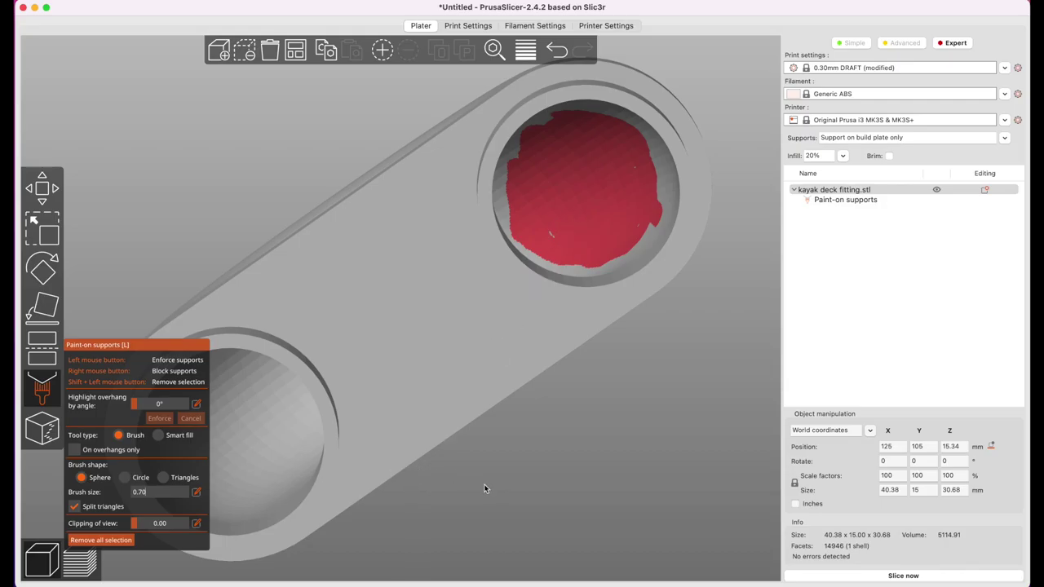
# Paint blocker inside the second hole, then orbit to view the cylinders from the side
pyautogui.moveTo(484, 484); pyautogui.dragTo(506, 450)
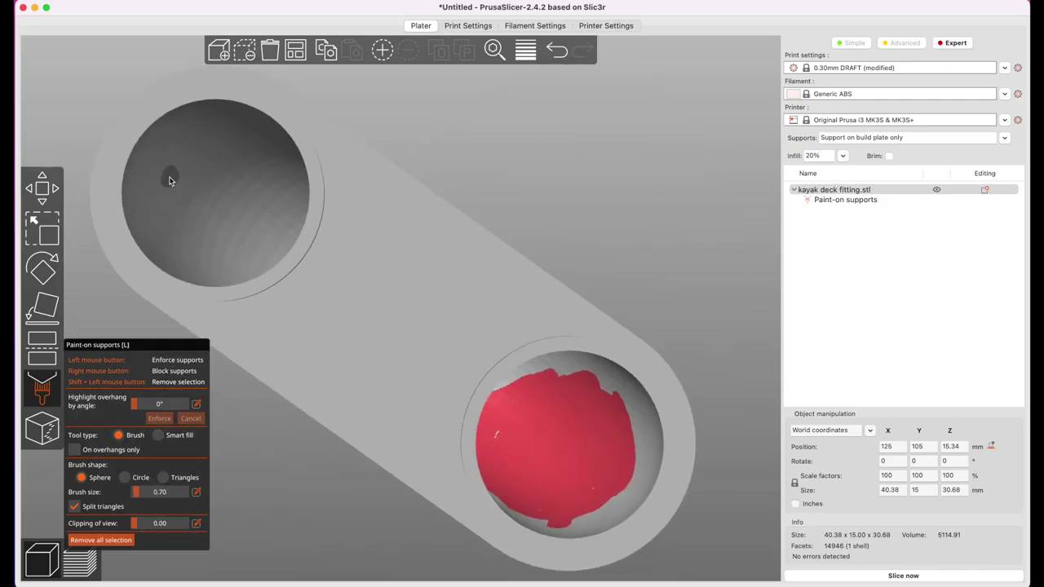
pyautogui.scroll(-1, 195, 153)
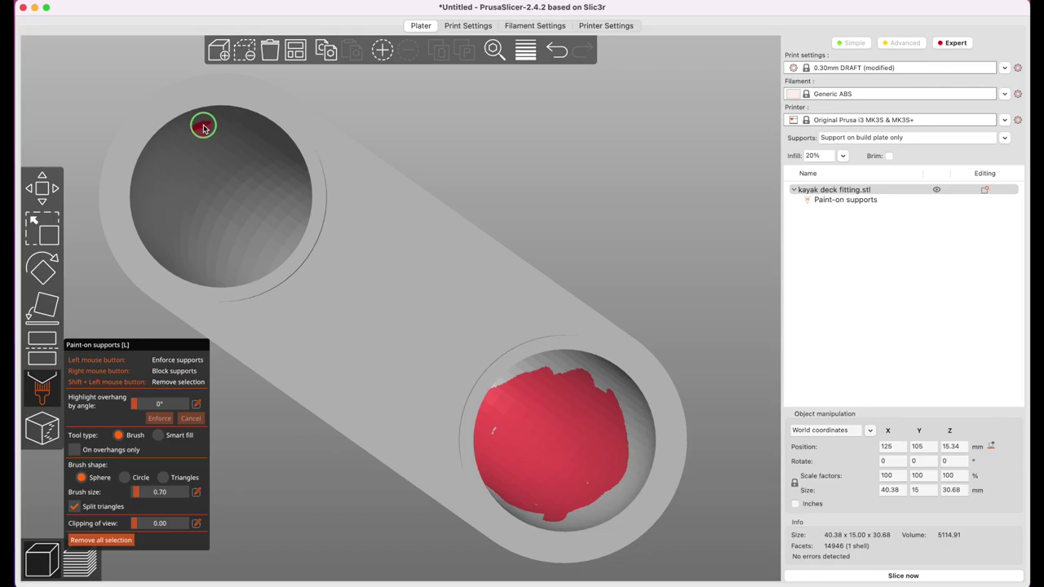
pyautogui.moveTo(204, 128)
pyautogui.mouseDown()
pyautogui.moveTo(268, 149)
pyautogui.moveTo(286, 194)
pyautogui.moveTo(270, 252)
pyautogui.moveTo(225, 272)
pyautogui.moveTo(184, 237)
pyautogui.moveTo(247, 247)
pyautogui.moveTo(282, 196)
pyautogui.moveTo(301, 191)
pyautogui.moveTo(296, 215)
pyautogui.moveTo(243, 259)
pyautogui.moveTo(263, 182)
pyautogui.moveTo(233, 209)
pyautogui.moveTo(242, 200)
pyautogui.moveTo(199, 204)
pyautogui.moveTo(231, 196)
pyautogui.moveTo(195, 203)
pyautogui.moveTo(254, 160)
pyautogui.moveTo(185, 198)
pyautogui.moveTo(237, 154)
pyautogui.moveTo(198, 182)
pyautogui.moveTo(237, 139)
pyautogui.moveTo(204, 191)
pyautogui.moveTo(204, 131)
pyautogui.moveTo(194, 187)
pyautogui.moveTo(193, 142)
pyautogui.moveTo(215, 123)
pyautogui.moveTo(180, 217)
pyautogui.moveTo(173, 167)
pyautogui.moveTo(170, 231)
pyautogui.moveTo(196, 247)
pyautogui.moveTo(184, 176)
pyautogui.moveTo(168, 168)
pyautogui.moveTo(170, 233)
pyautogui.moveTo(217, 274)
pyautogui.moveTo(256, 261)
pyautogui.moveTo(283, 226)
pyautogui.moveTo(288, 174)
pyautogui.moveTo(291, 221)
pyautogui.moveTo(270, 252)
pyautogui.moveTo(160, 239)
pyautogui.mouseUp()
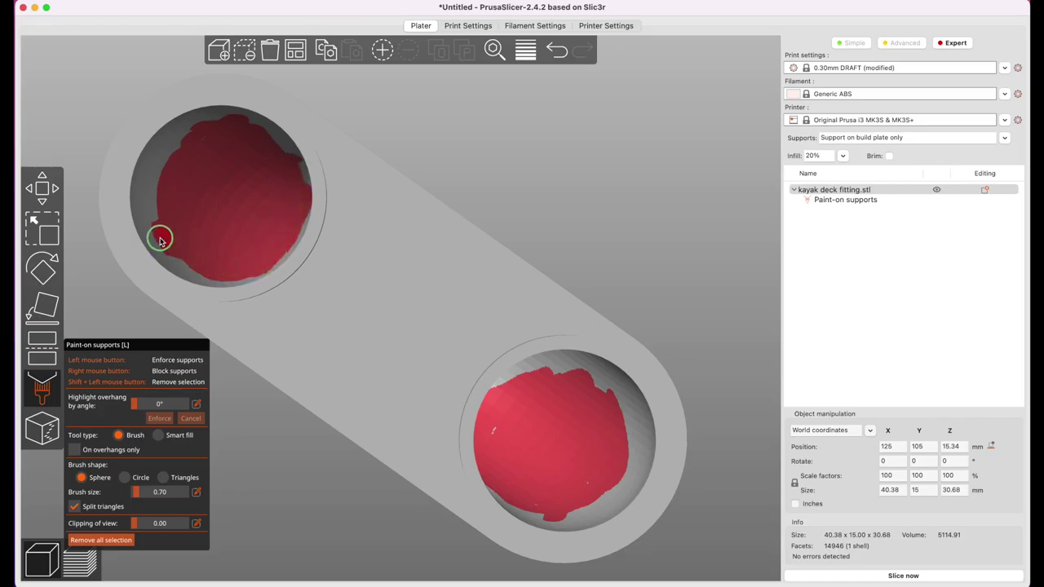
pyautogui.scroll(2, 160, 239)
pyautogui.moveTo(617, 168)
pyautogui.mouseDown()
pyautogui.moveTo(601, 146)
pyautogui.moveTo(601, 169)
pyautogui.mouseUp()
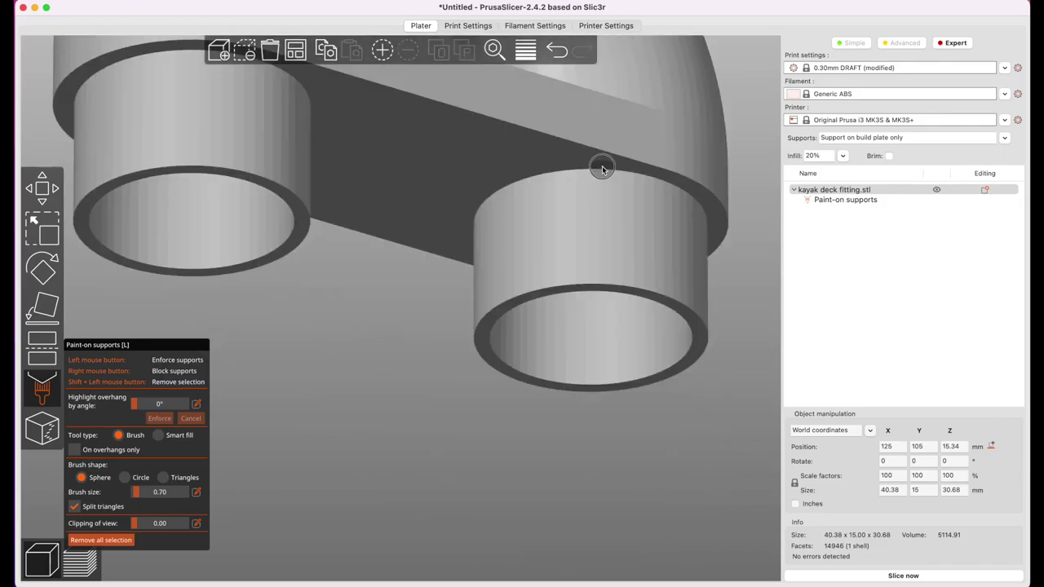
pyautogui.scroll(-2, 602, 169)
pyautogui.scroll(-5, 595, 174)
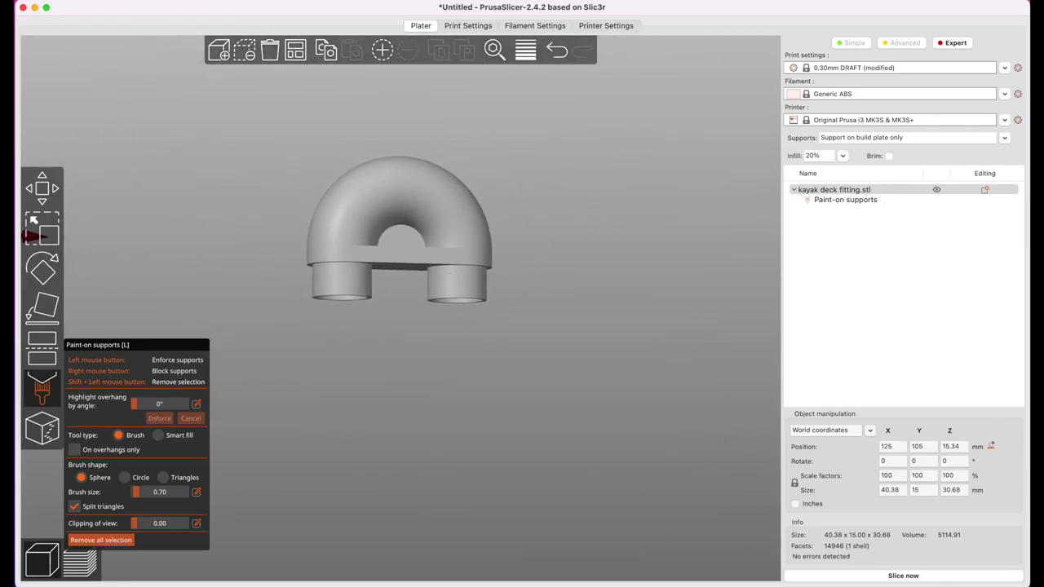
# Re-slice with the blocked holes (43 minutes, 6.47 g) and view layers cut at 17.00 mm
pyautogui.click(920, 576)
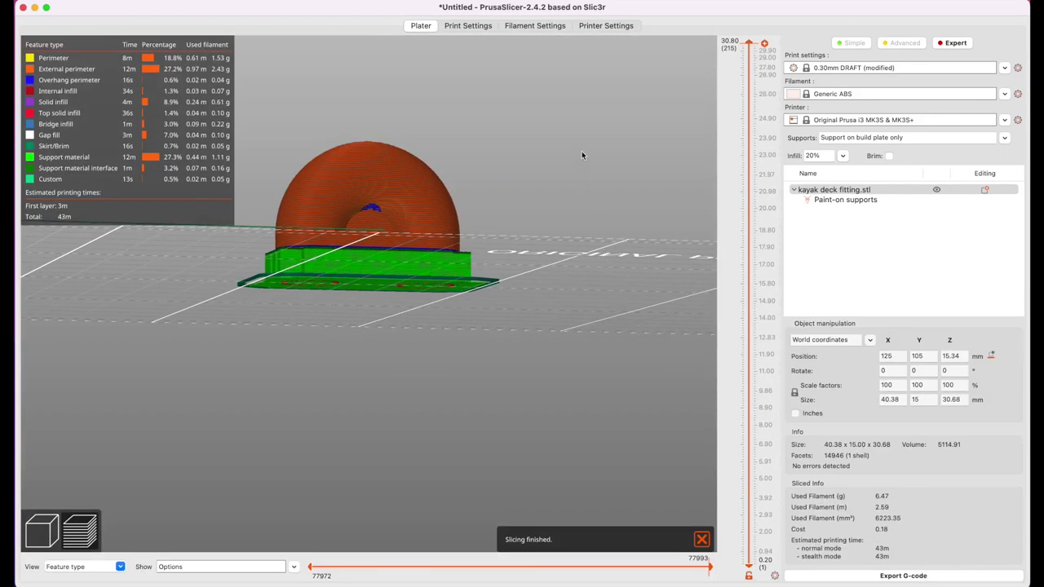
pyautogui.moveTo(581, 151); pyautogui.dragTo(589, 163)
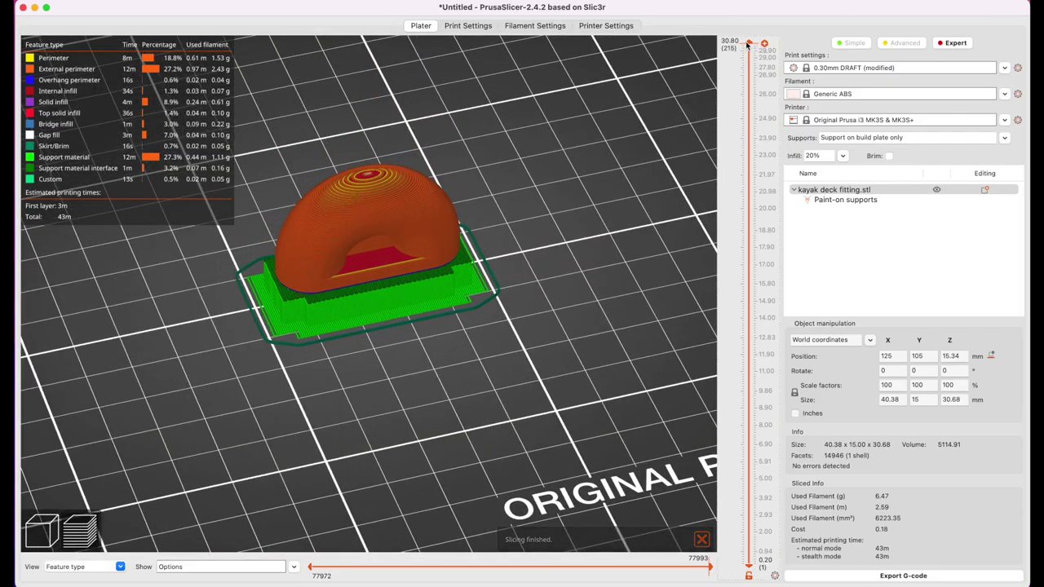
pyautogui.moveTo(748, 42); pyautogui.dragTo(749, 264)
pyautogui.moveTo(579, 193)
pyautogui.mouseDown()
pyautogui.moveTo(576, 211)
pyautogui.moveTo(563, 205)
pyautogui.moveTo(574, 207)
pyautogui.mouseUp()
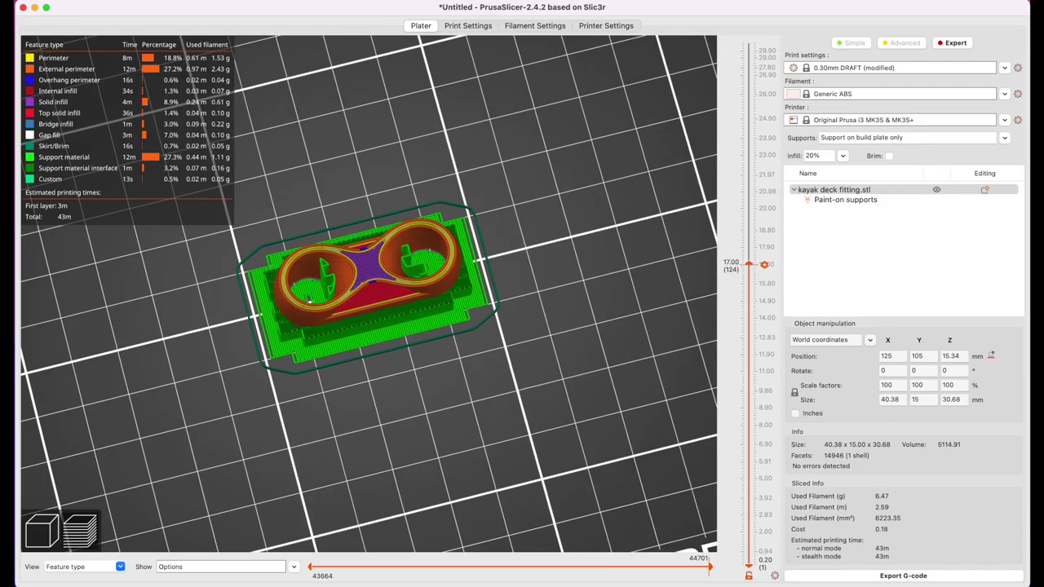
pyautogui.click(34, 540)
# Turn the model over, zoom to the holes, and extend blocker paint lower in the upper hole
pyautogui.moveTo(540, 427)
pyautogui.mouseDown()
pyautogui.moveTo(521, 384)
pyautogui.moveTo(527, 345)
pyautogui.mouseUp()
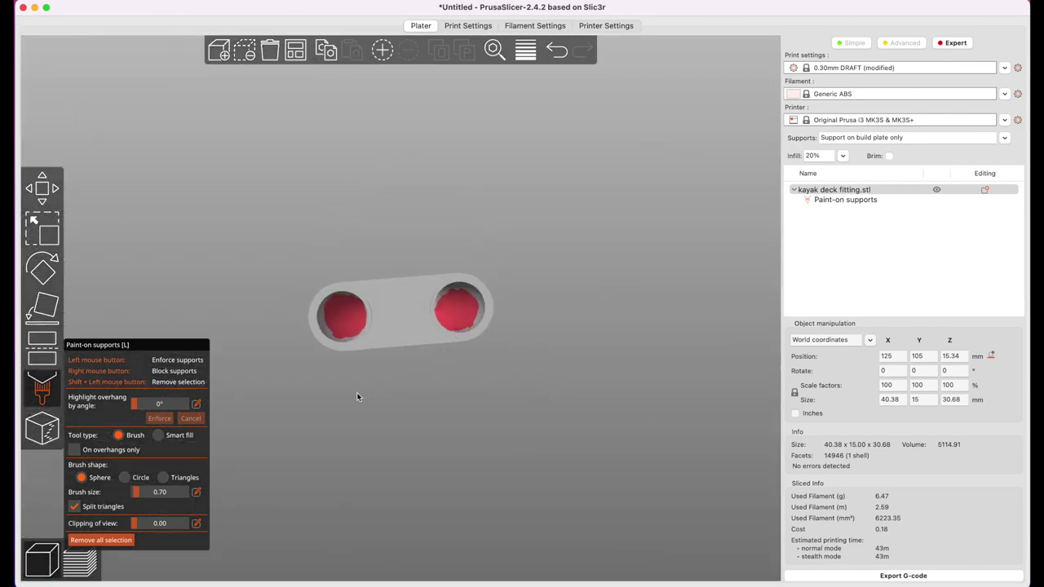
pyautogui.moveTo(356, 393); pyautogui.dragTo(397, 396)
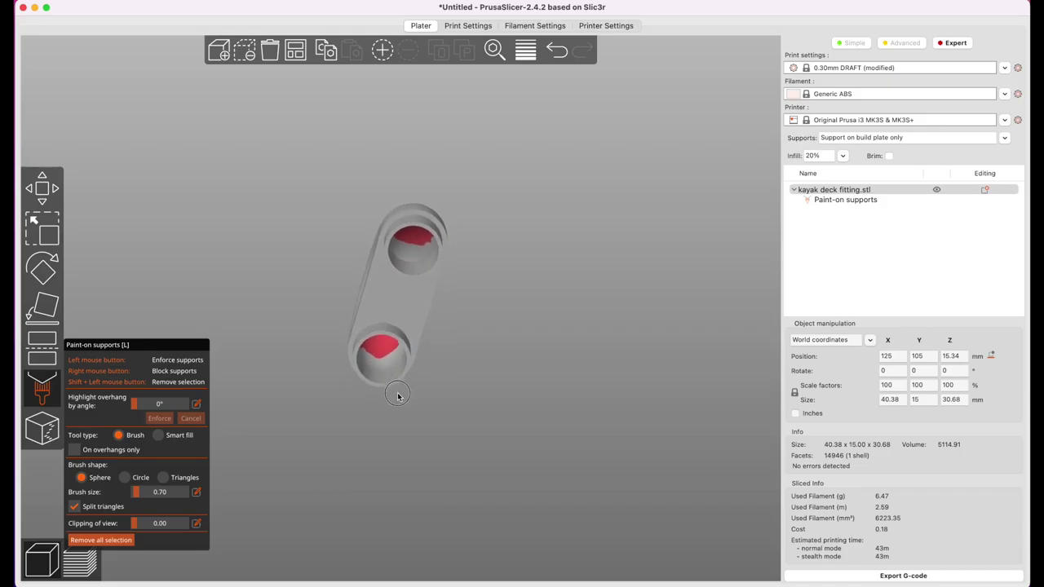
pyautogui.scroll(3, 499, 349)
pyautogui.scroll(5, 501, 334)
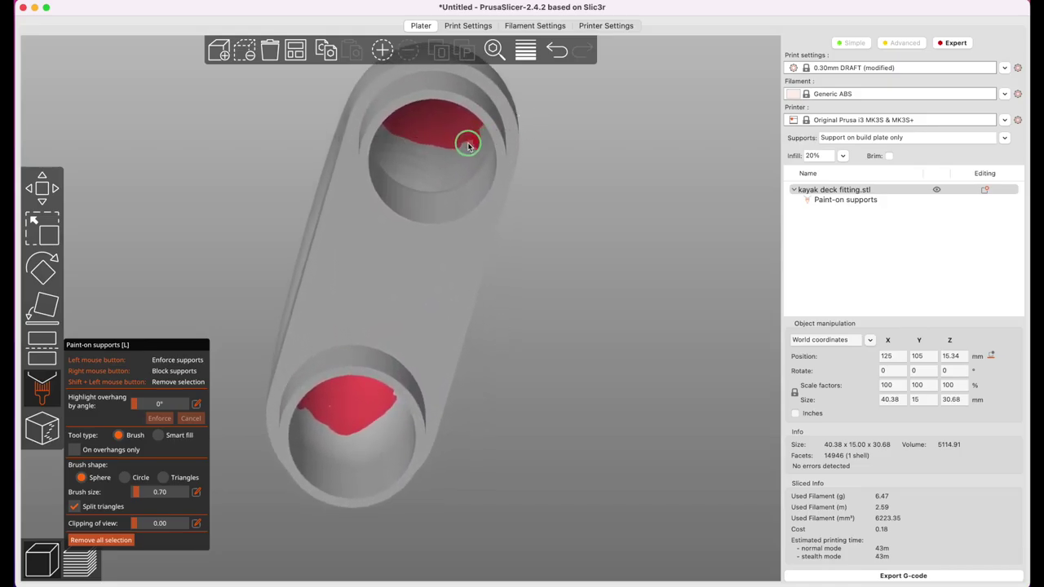
pyautogui.moveTo(467, 144)
pyautogui.mouseDown()
pyautogui.moveTo(399, 136)
pyautogui.moveTo(465, 146)
pyautogui.moveTo(396, 152)
pyautogui.moveTo(387, 144)
pyautogui.moveTo(467, 162)
pyautogui.moveTo(399, 162)
pyautogui.mouseUp()
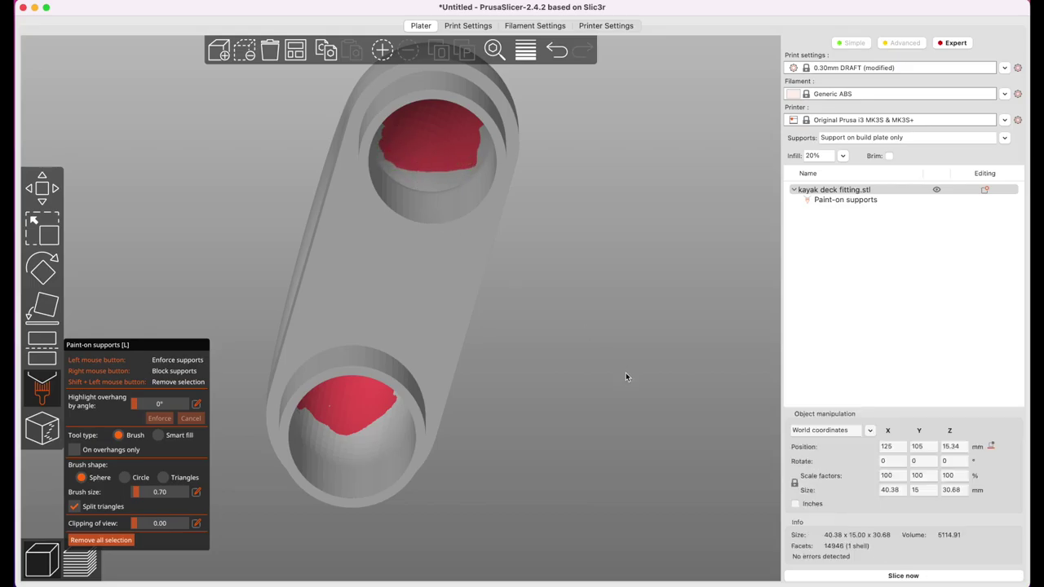
# Cover the remaining grey area of the upper hole's inner wall and re-slice
pyautogui.moveTo(626, 373)
pyautogui.mouseDown()
pyautogui.moveTo(612, 397)
pyautogui.moveTo(620, 380)
pyautogui.moveTo(666, 379)
pyautogui.mouseUp()
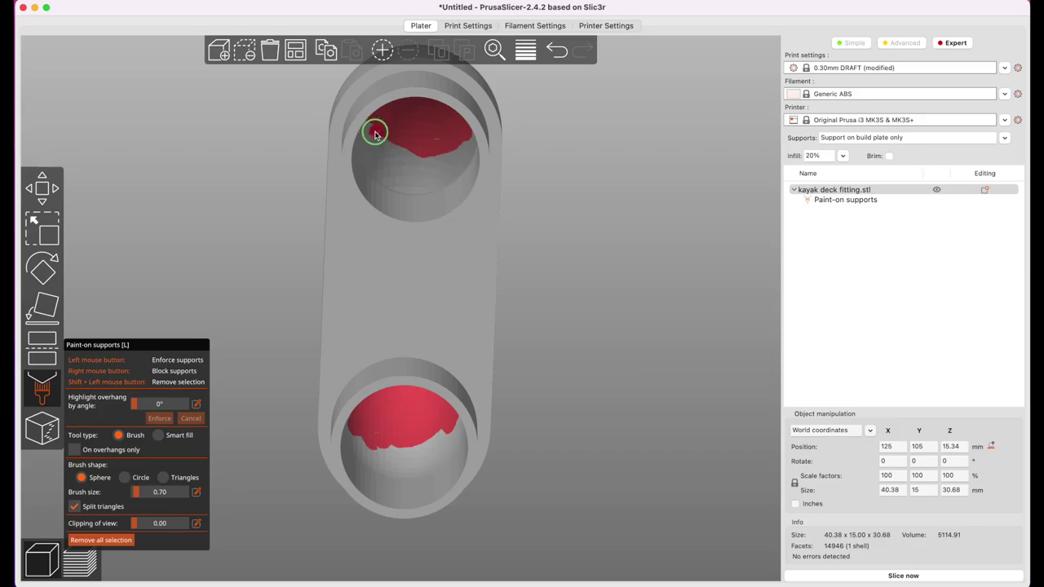
pyautogui.moveTo(375, 133); pyautogui.dragTo(435, 163)
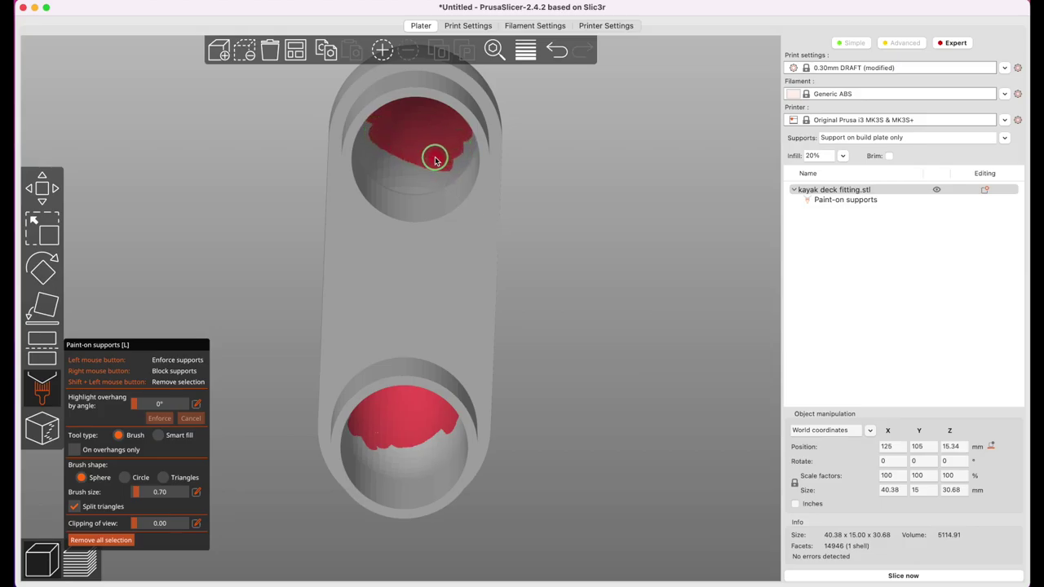
pyautogui.moveTo(376, 141)
pyautogui.mouseDown()
pyautogui.moveTo(416, 168)
pyautogui.moveTo(449, 154)
pyautogui.moveTo(416, 168)
pyautogui.moveTo(378, 157)
pyautogui.moveTo(415, 175)
pyautogui.moveTo(449, 150)
pyautogui.moveTo(411, 181)
pyautogui.mouseUp()
pyautogui.moveTo(607, 246); pyautogui.dragTo(611, 269)
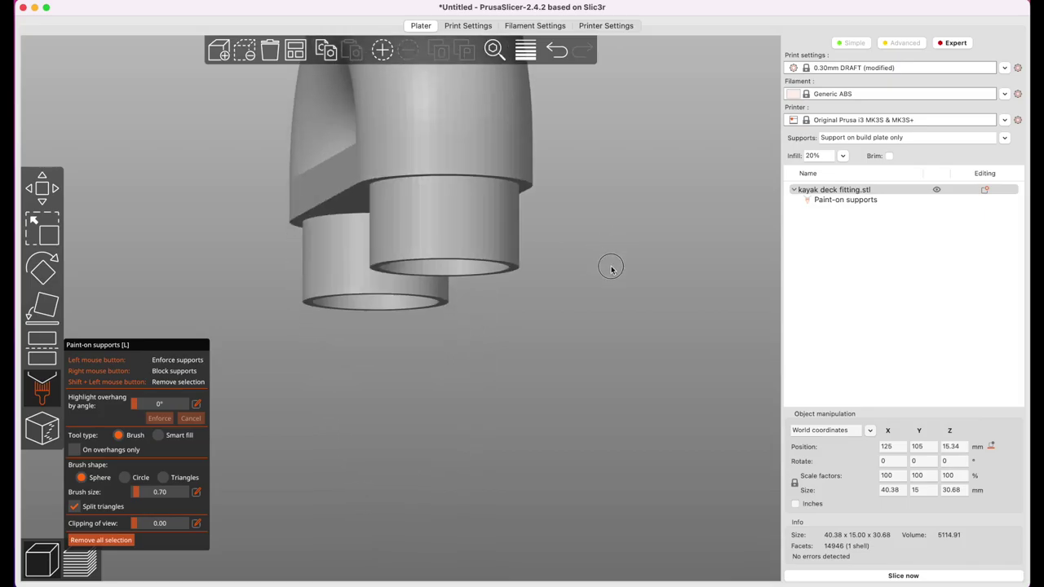
pyautogui.click(873, 576)
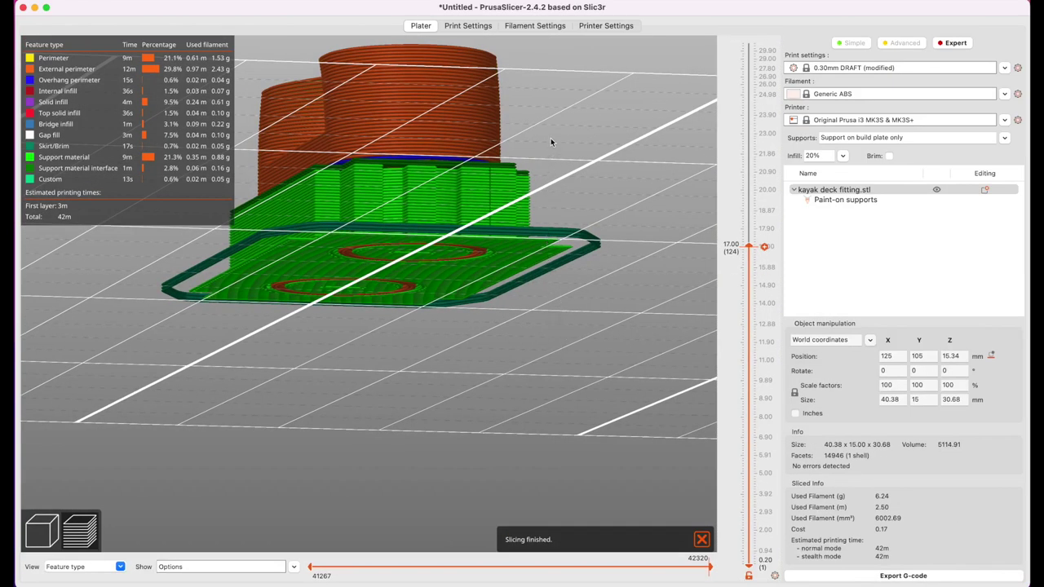
# Add more blocker paint in the upper hole and re-slice to 41 minutes, 6.21 g
pyautogui.moveTo(550, 140)
pyautogui.mouseDown()
pyautogui.moveTo(576, 178)
pyautogui.moveTo(253, 181)
pyautogui.mouseUp()
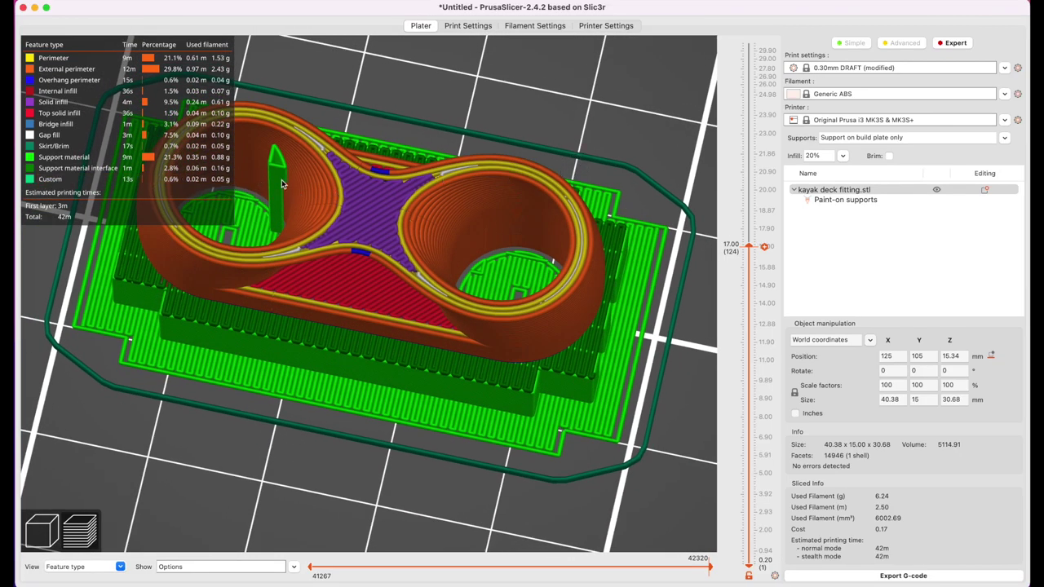
pyautogui.click(37, 522)
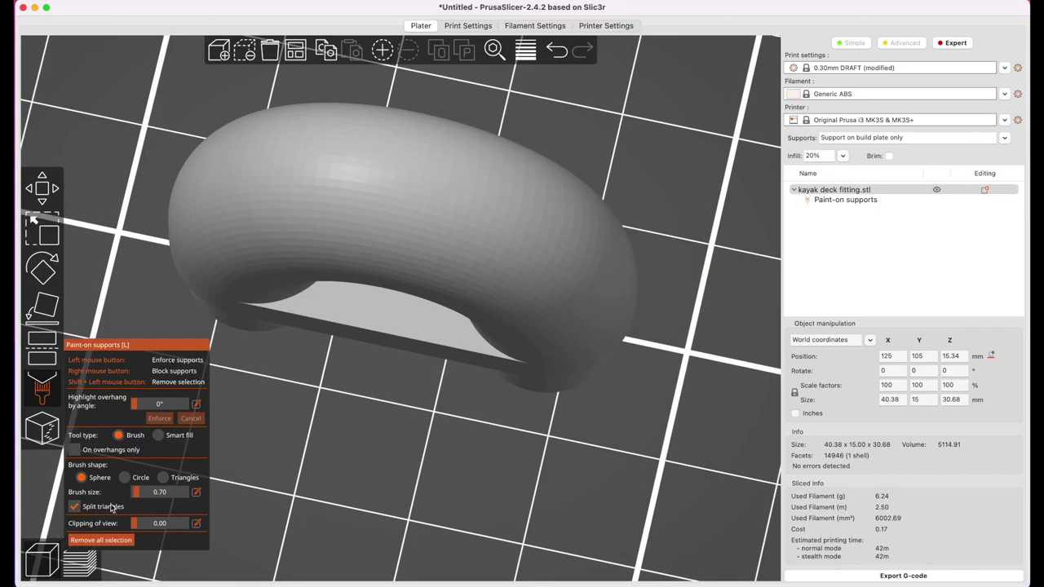
pyautogui.moveTo(412, 423)
pyautogui.mouseDown()
pyautogui.moveTo(400, 396)
pyautogui.moveTo(419, 364)
pyautogui.mouseUp()
pyautogui.moveTo(288, 433)
pyautogui.mouseDown()
pyautogui.moveTo(326, 426)
pyautogui.moveTo(302, 420)
pyautogui.moveTo(300, 433)
pyautogui.mouseUp()
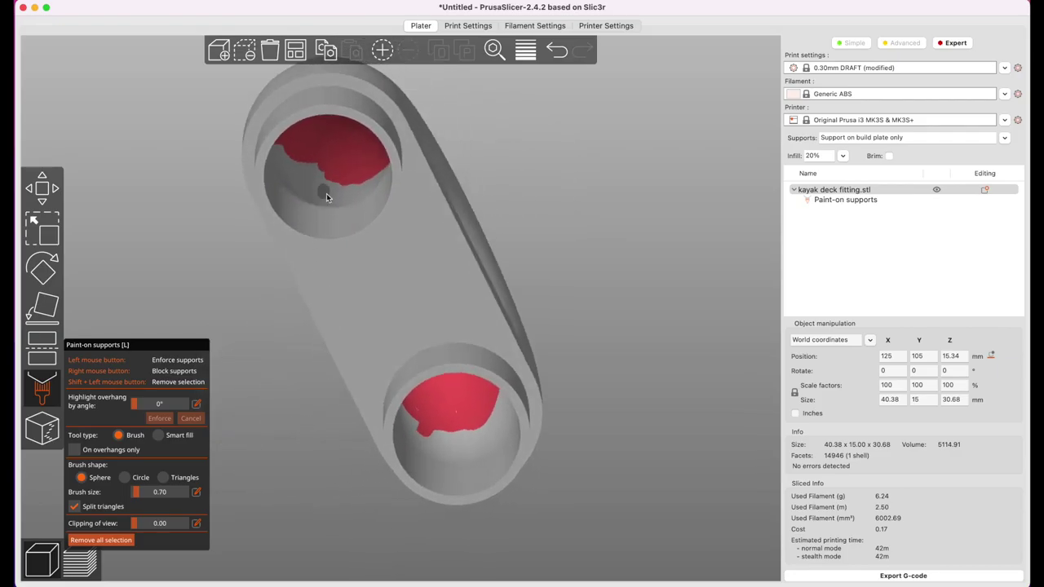
pyautogui.moveTo(350, 185)
pyautogui.mouseDown()
pyautogui.moveTo(303, 168)
pyautogui.moveTo(321, 168)
pyautogui.moveTo(310, 174)
pyautogui.moveTo(338, 187)
pyautogui.moveTo(366, 177)
pyautogui.moveTo(326, 190)
pyautogui.mouseUp()
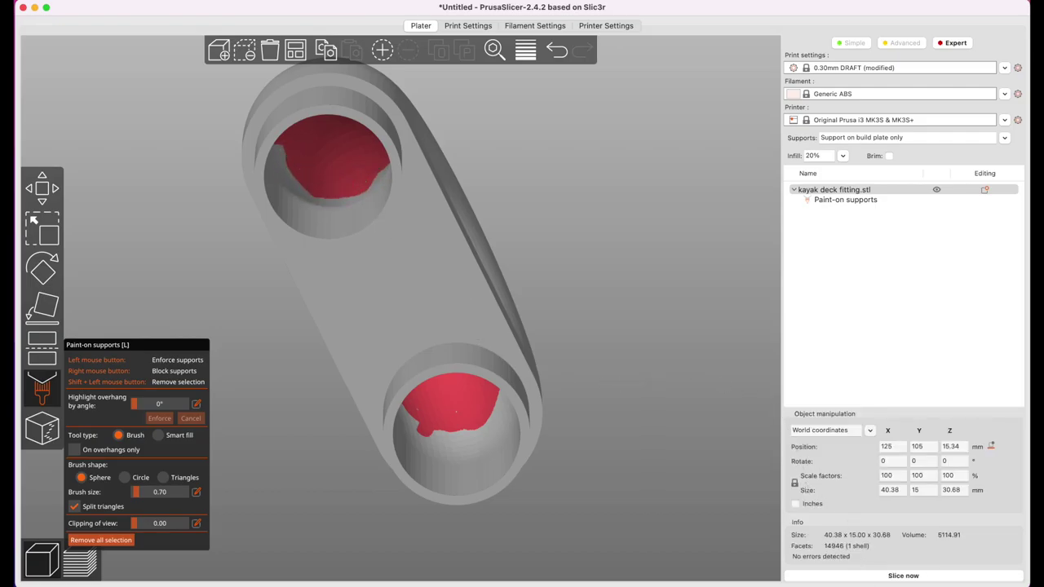
pyautogui.click(859, 576)
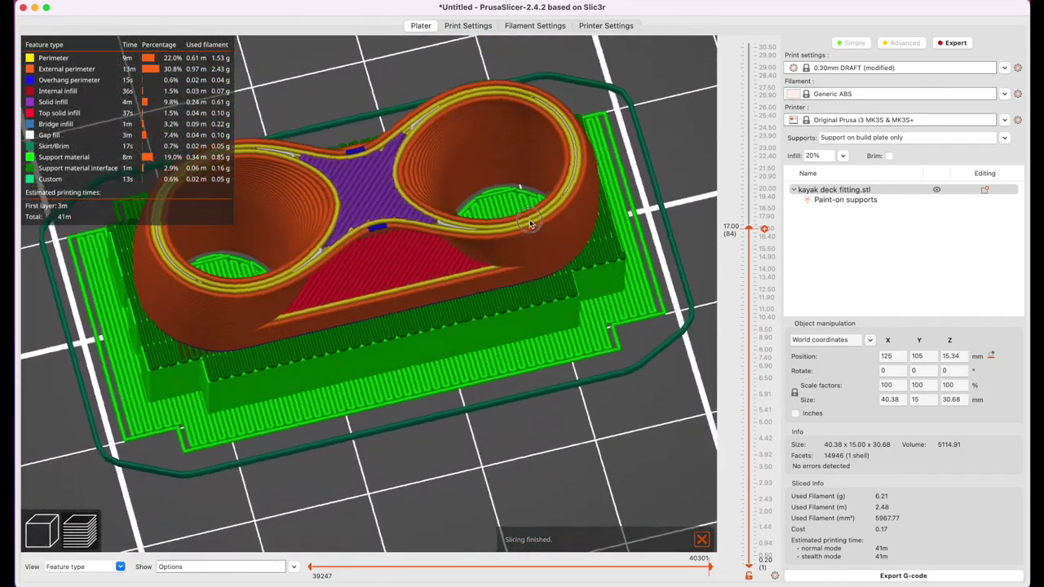
# Step layers up to 28.40 mm and through top-layer moves, ending at the full 30.80 mm top
pyautogui.moveTo(530, 224); pyautogui.dragTo(526, 211)
pyautogui.moveTo(744, 230); pyautogui.dragTo(738, 74)
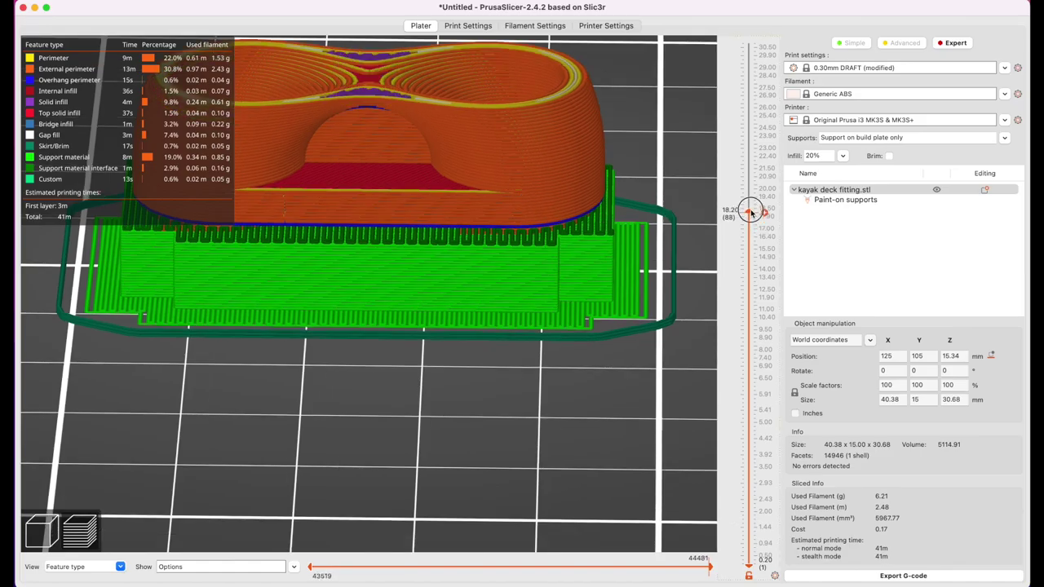
pyautogui.scroll(-2, 459, 487)
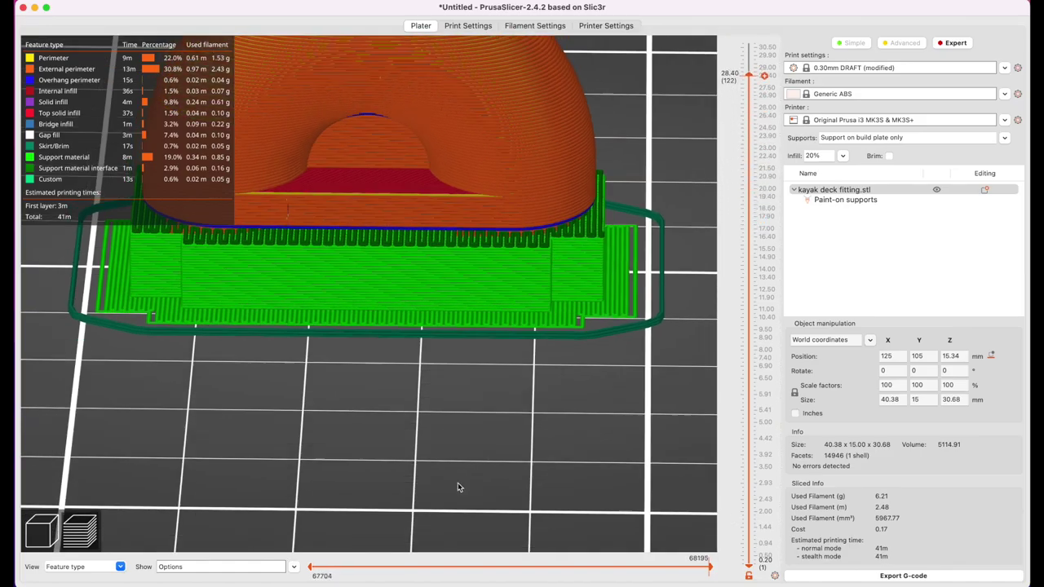
pyautogui.scroll(-3, 459, 487)
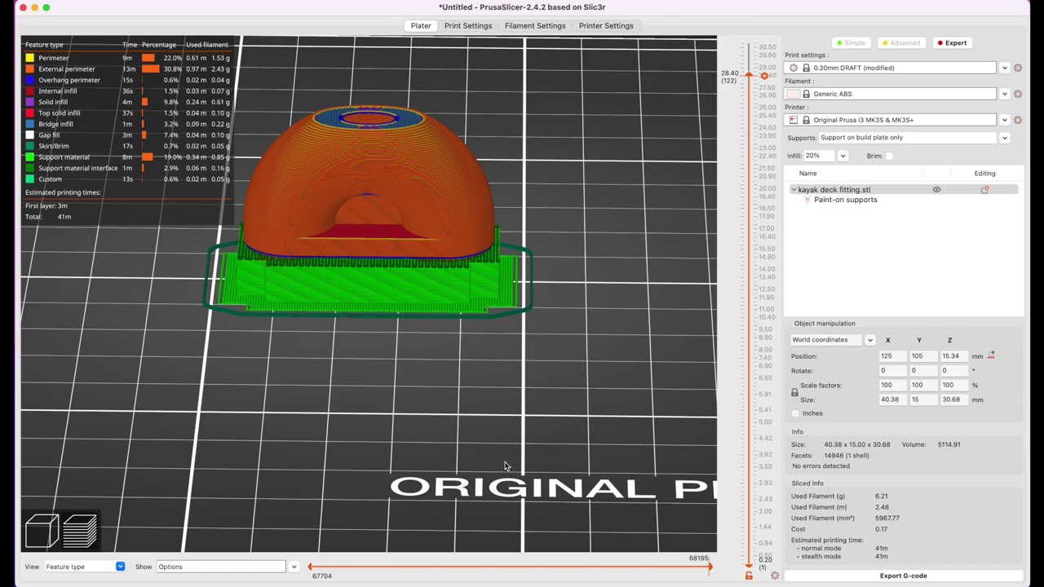
pyautogui.moveTo(707, 570)
pyautogui.mouseDown()
pyautogui.moveTo(391, 571)
pyautogui.moveTo(548, 582)
pyautogui.moveTo(744, 570)
pyautogui.mouseUp()
pyautogui.moveTo(750, 75); pyautogui.dragTo(747, 48)
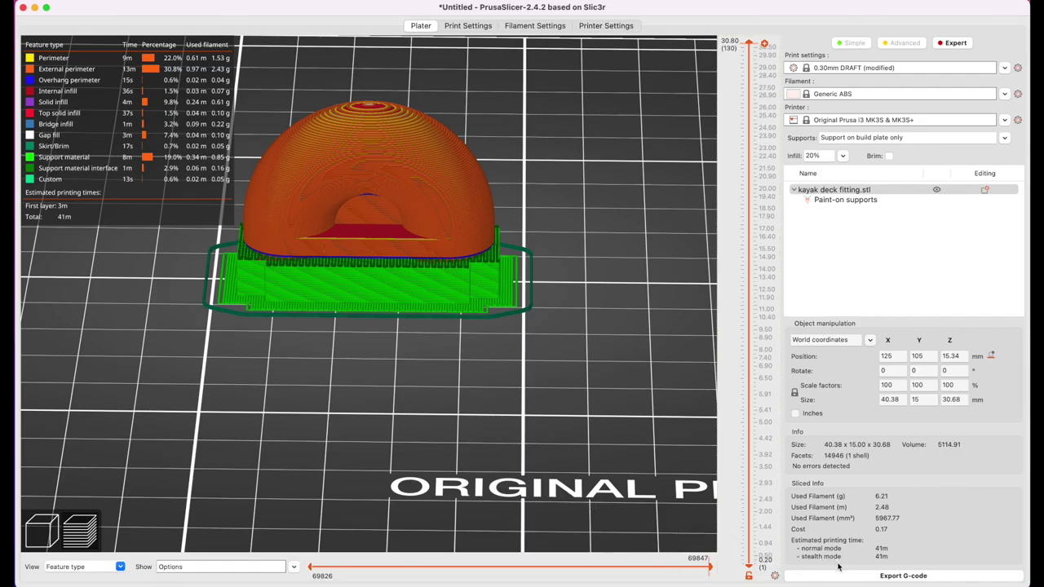
# Export the single fitting's 41-minute G-code, then view the sliced preview from above
pyautogui.click(837, 577)
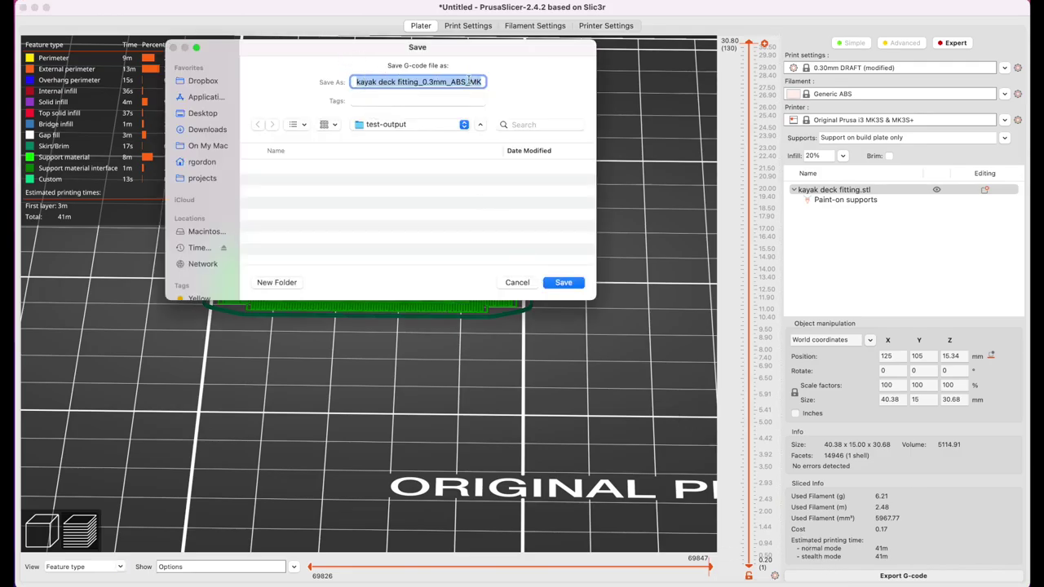
pyautogui.click(565, 282)
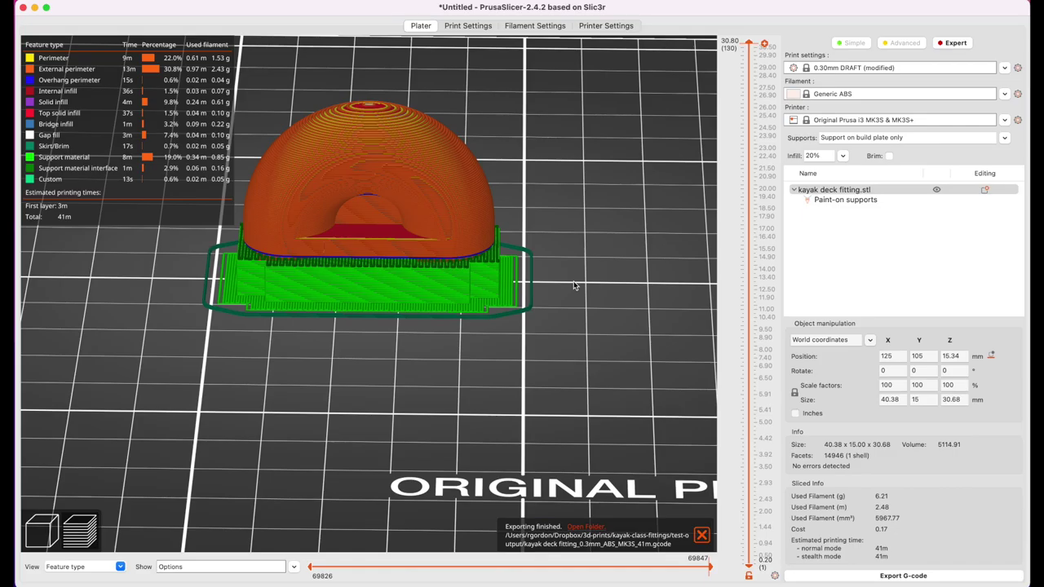
pyautogui.moveTo(569, 198); pyautogui.dragTo(573, 201)
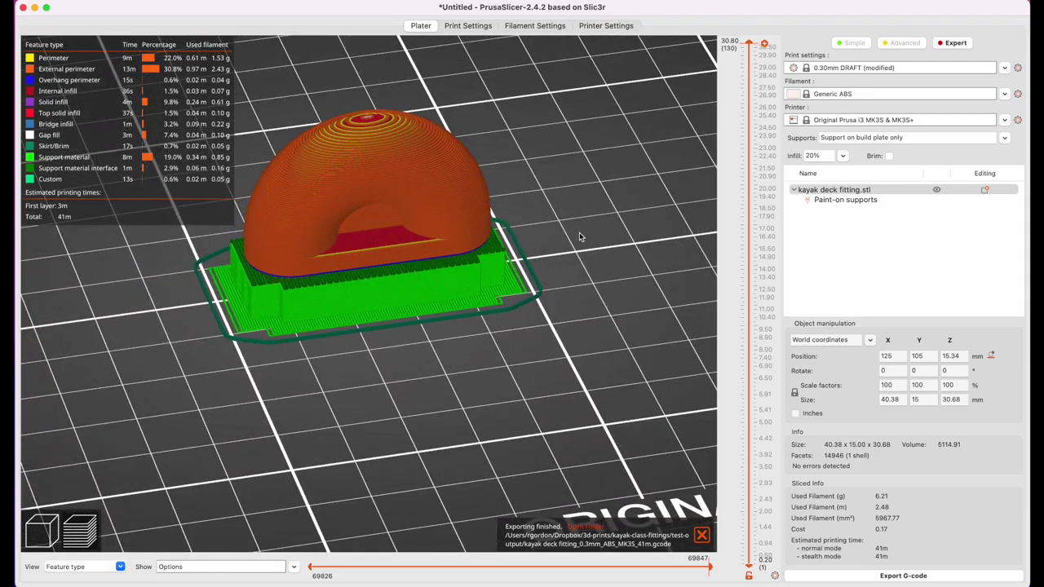
pyautogui.scroll(-3, 580, 238)
pyautogui.scroll(-2, 578, 243)
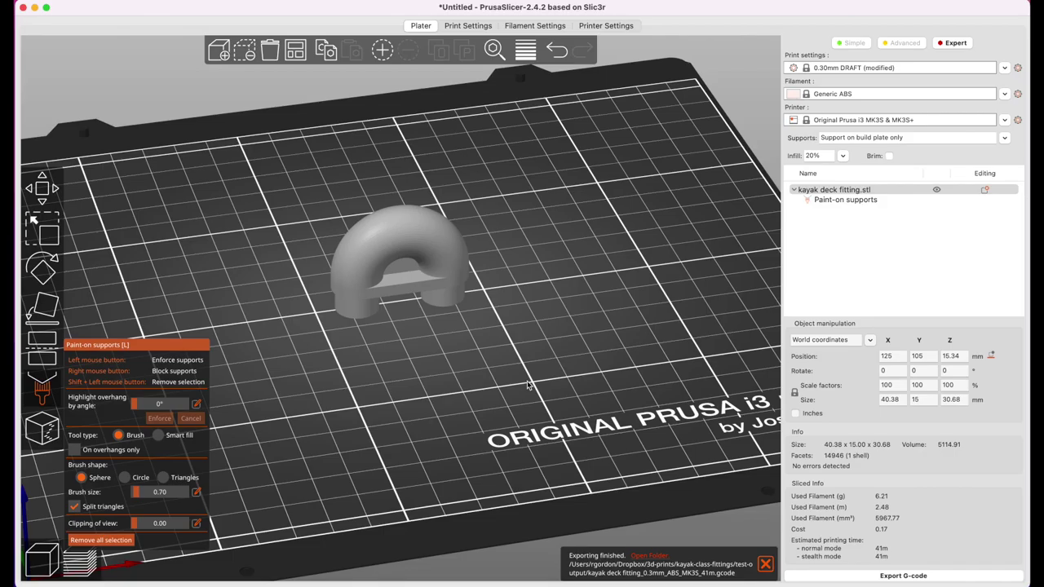
pyautogui.moveTo(528, 385); pyautogui.dragTo(509, 378)
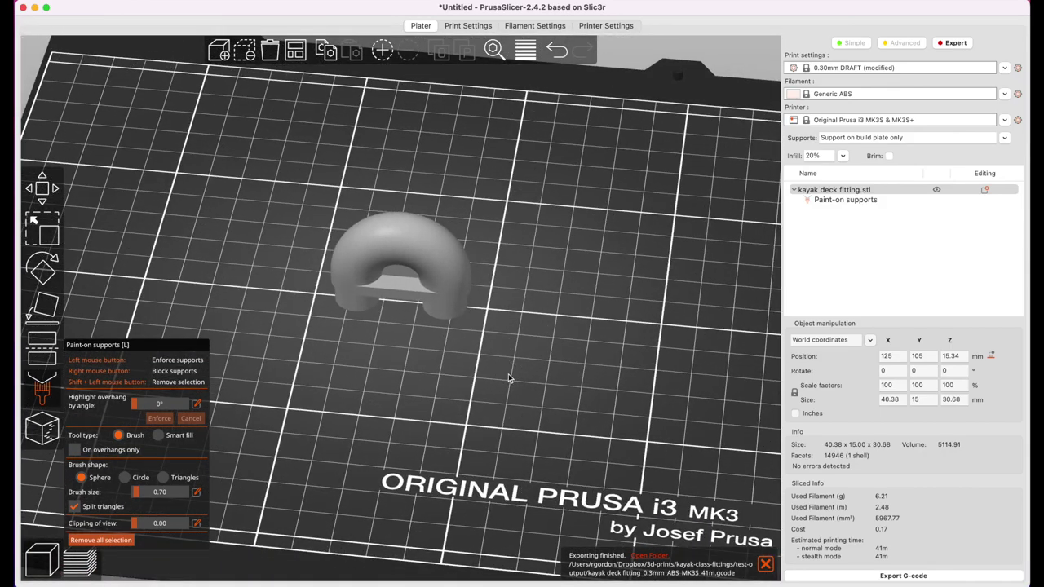
# Exit support painting and fill the bed with copies of the kayak deck fitting
pyautogui.scroll(-3, 424, 305)
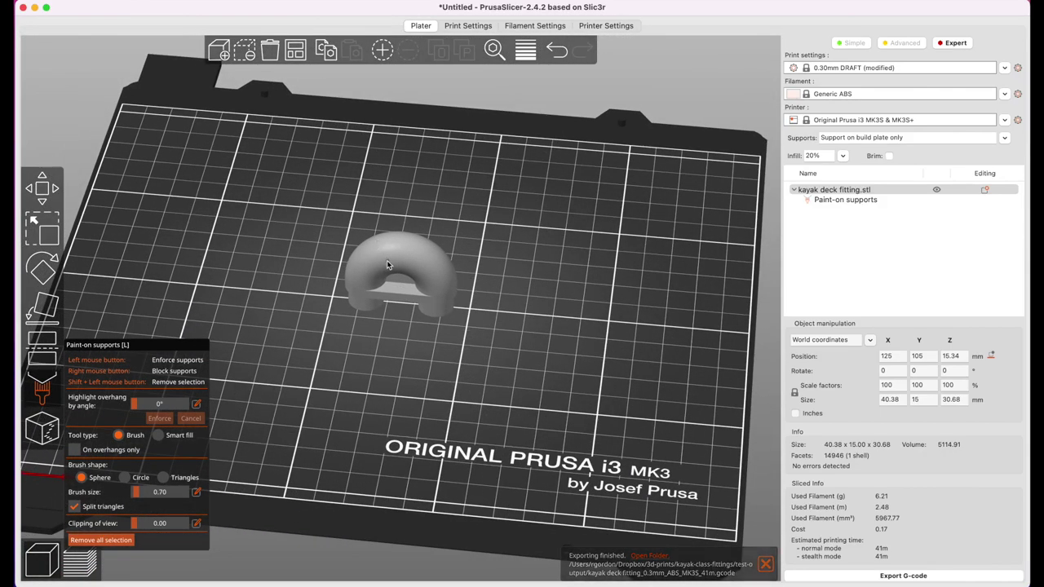
pyautogui.click(385, 263)
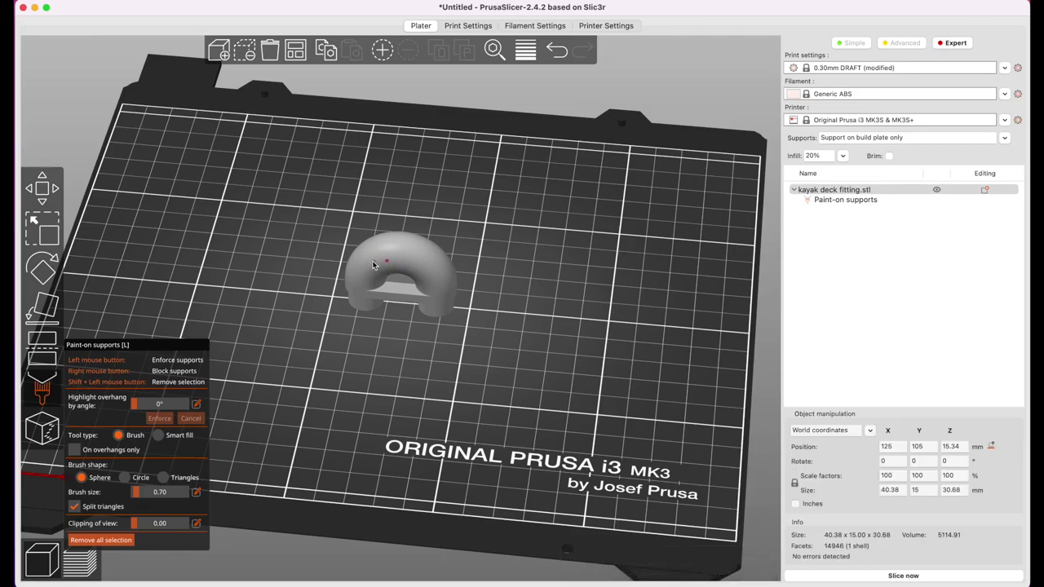
pyautogui.click(32, 177)
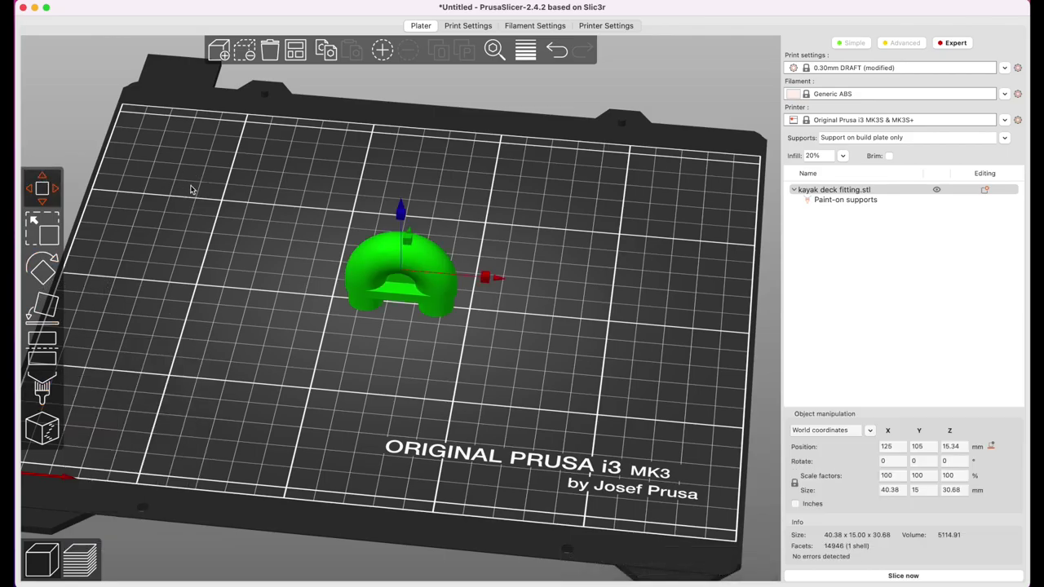
pyautogui.click(191, 189)
pyautogui.click(374, 259)
pyautogui.rightClick(374, 259)
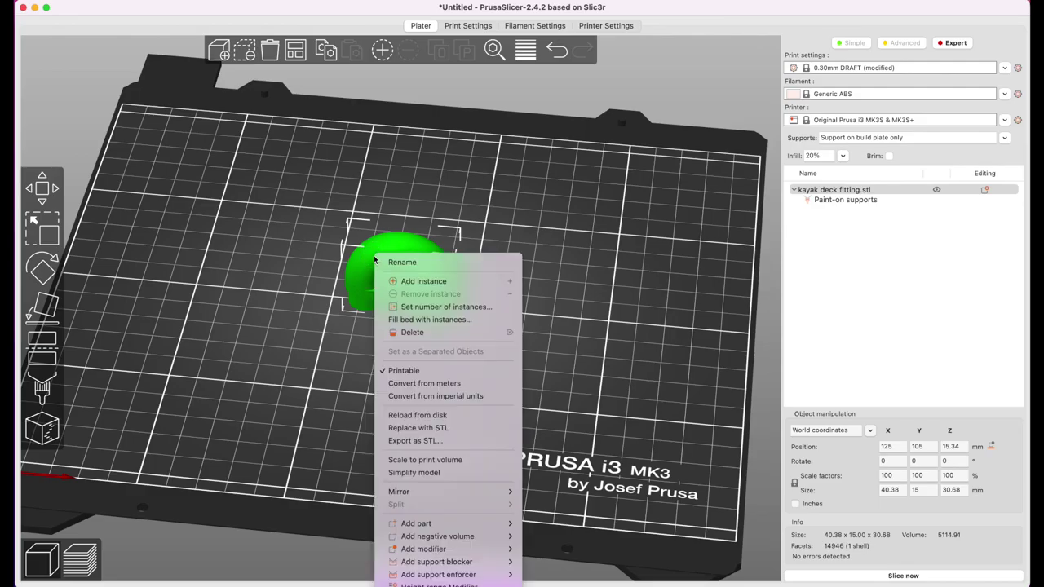
pyautogui.click(432, 319)
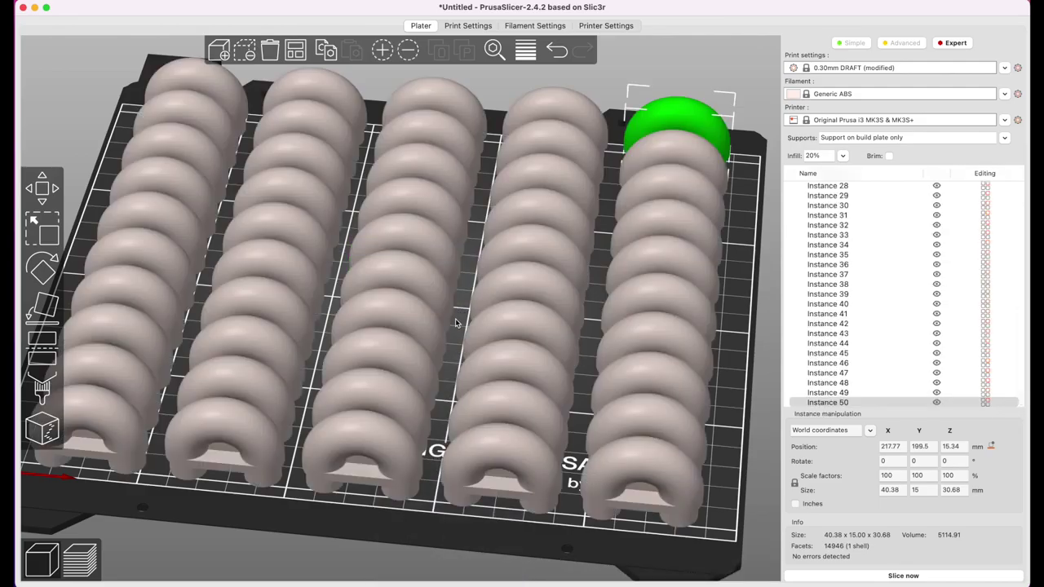
# Reduce the fitting copies to 6 instances with Set number of instances
pyautogui.click(299, 238)
pyautogui.rightClick(299, 239)
pyautogui.click(343, 287)
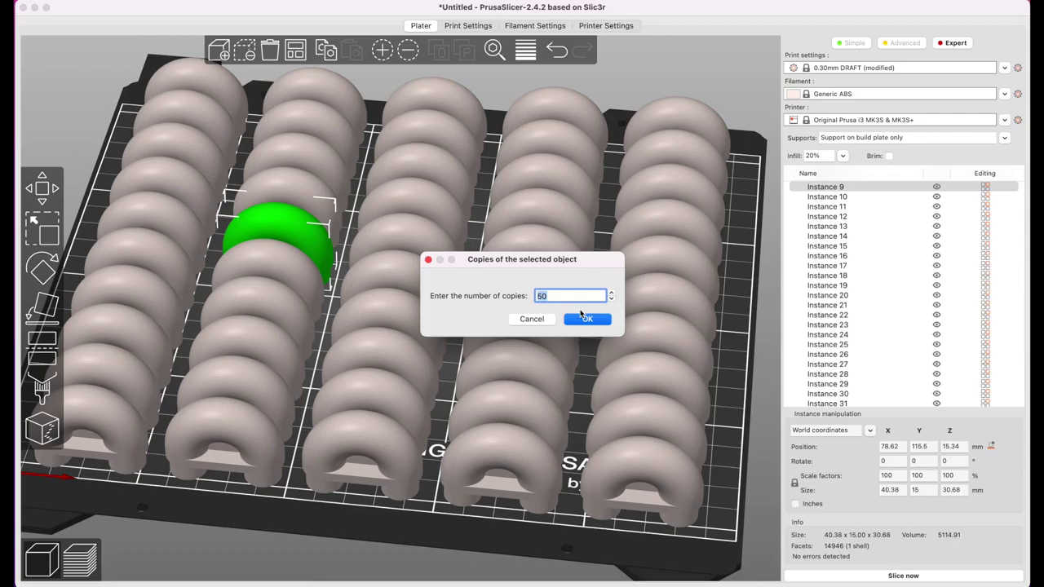
pyautogui.write('6')
pyautogui.click(591, 322)
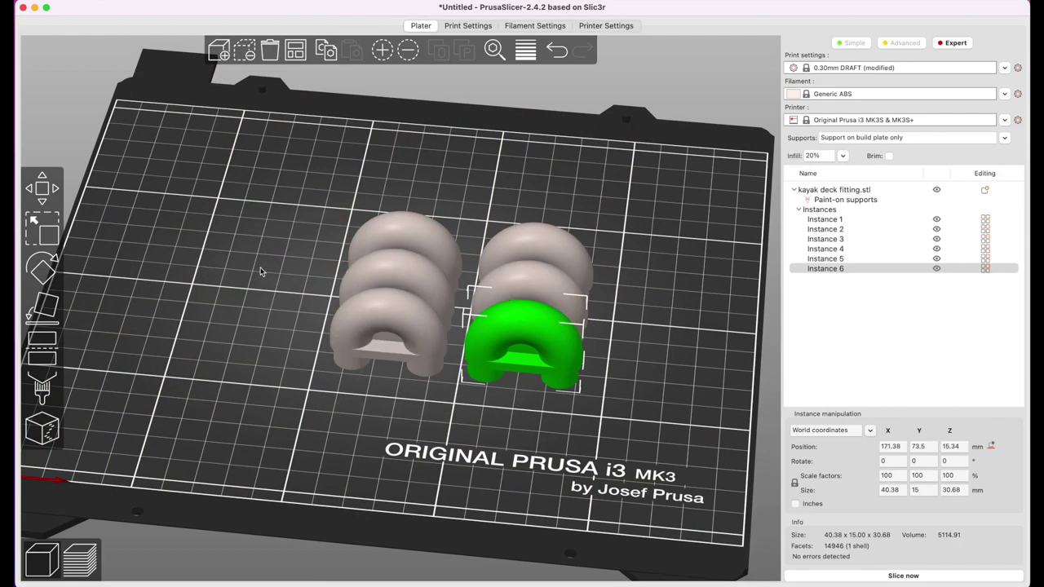
pyautogui.moveTo(261, 272); pyautogui.dragTo(259, 291)
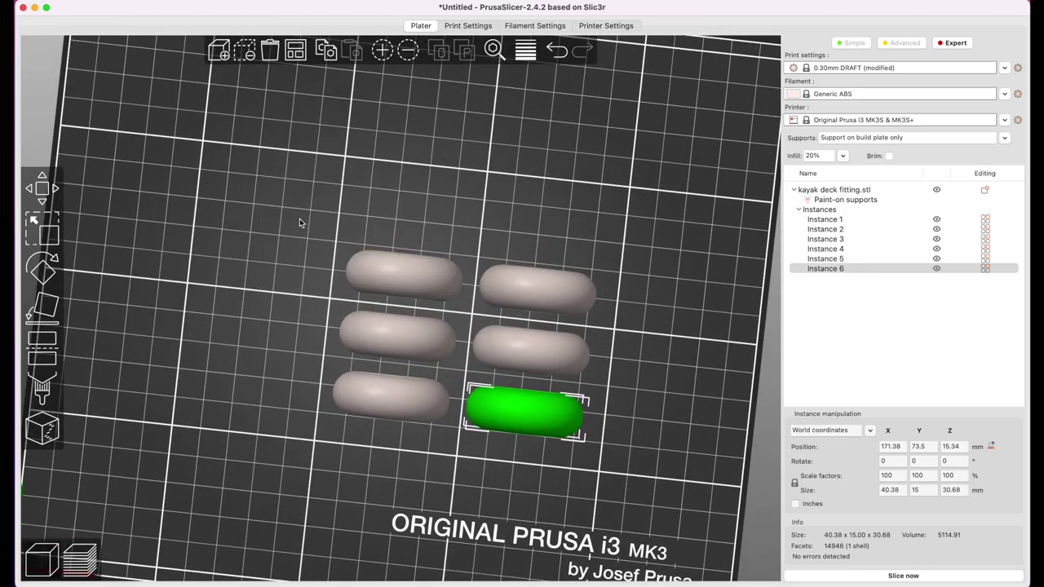
# Switch to top view and move the top-left fitting copy up and left
pyautogui.moveTo(300, 220); pyautogui.dragTo(322, 252)
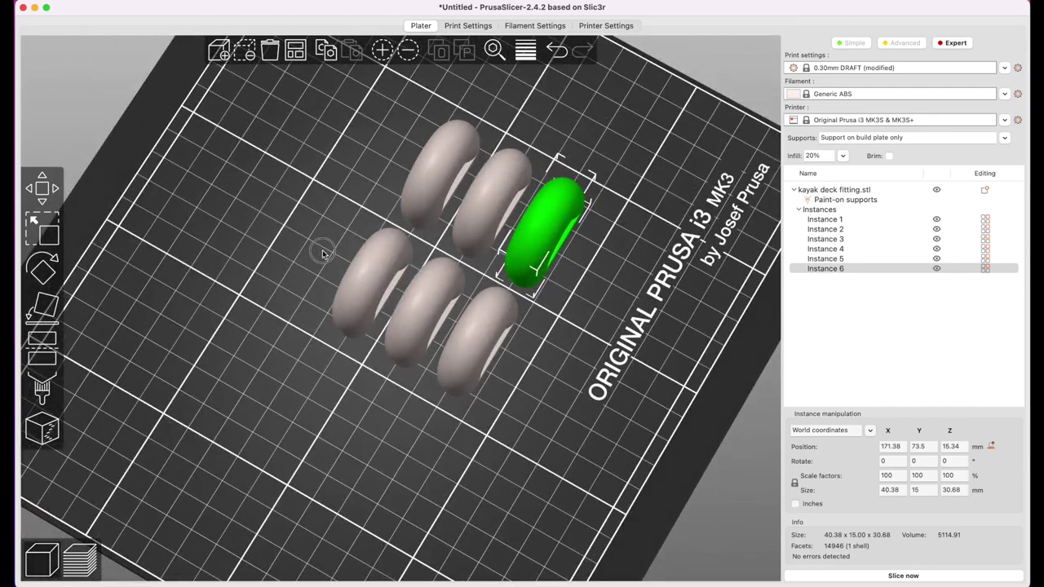
pyautogui.press('1')
pyautogui.moveTo(362, 397)
pyautogui.mouseDown()
pyautogui.moveTo(339, 394)
pyautogui.moveTo(477, 226)
pyautogui.mouseUp()
pyautogui.click(394, 228)
pyautogui.moveTo(394, 228)
pyautogui.mouseDown()
pyautogui.moveTo(315, 194)
pyautogui.moveTo(282, 260)
pyautogui.mouseUp()
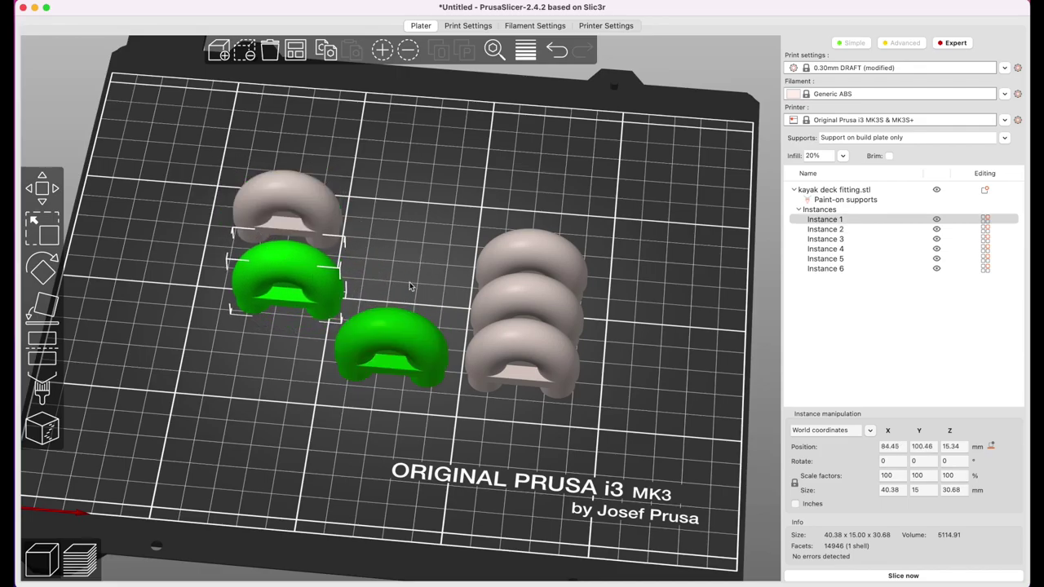
# Line up Instances 1 and 5 on the left, and 4, 3 and 6 on the right
pyautogui.press('1')
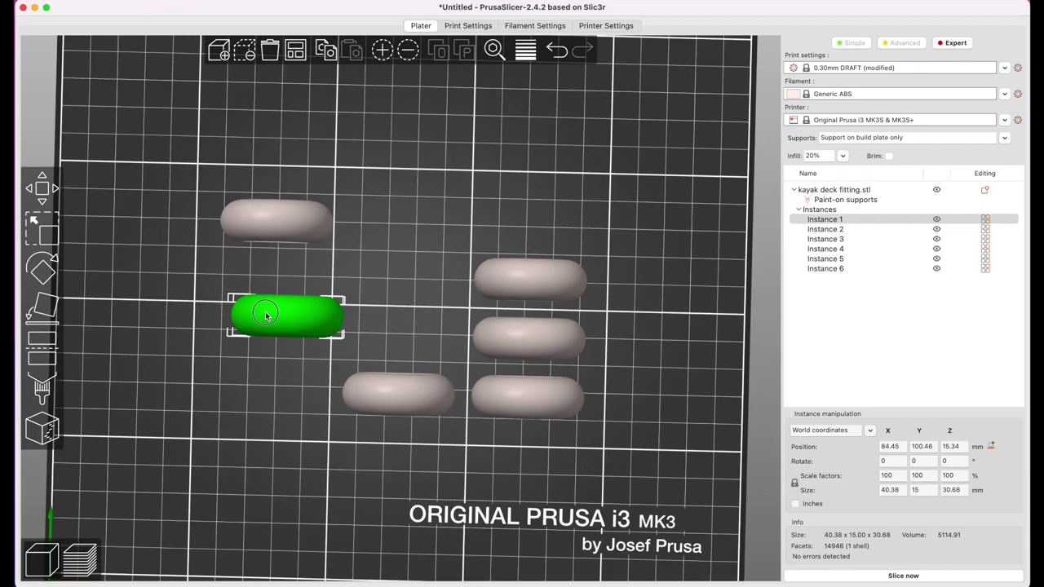
pyautogui.moveTo(269, 312); pyautogui.dragTo(259, 302)
pyautogui.moveTo(400, 398); pyautogui.dragTo(267, 387)
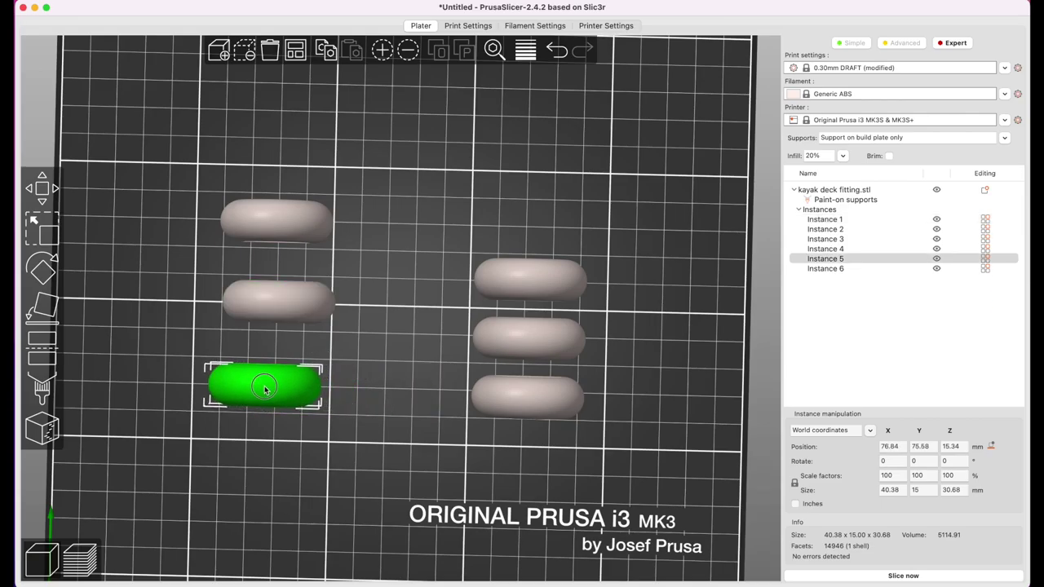
pyautogui.moveTo(530, 279); pyautogui.dragTo(509, 235)
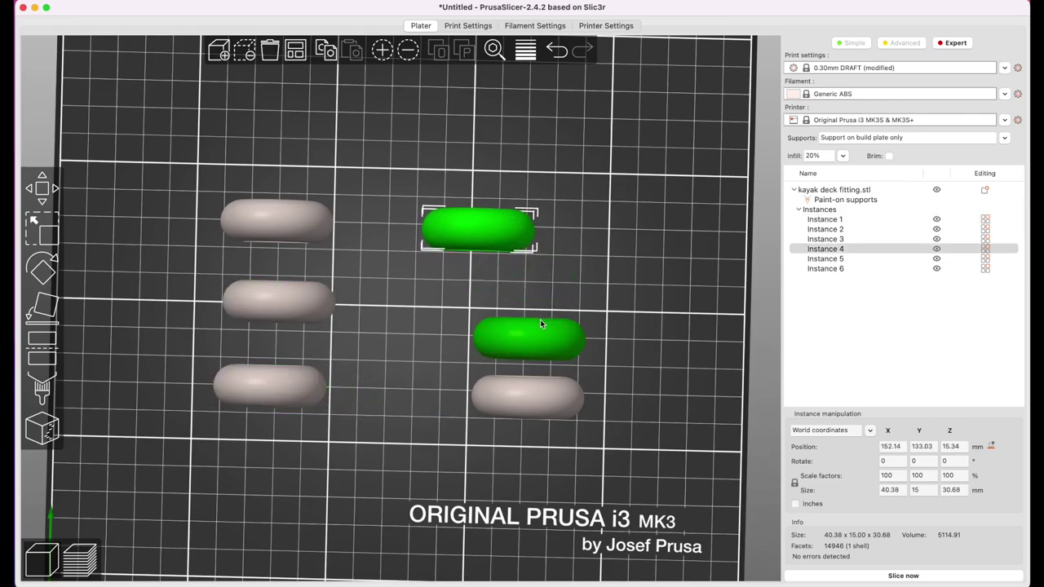
pyautogui.moveTo(540, 328); pyautogui.dragTo(486, 303)
pyautogui.moveTo(535, 392); pyautogui.dragTo(479, 399)
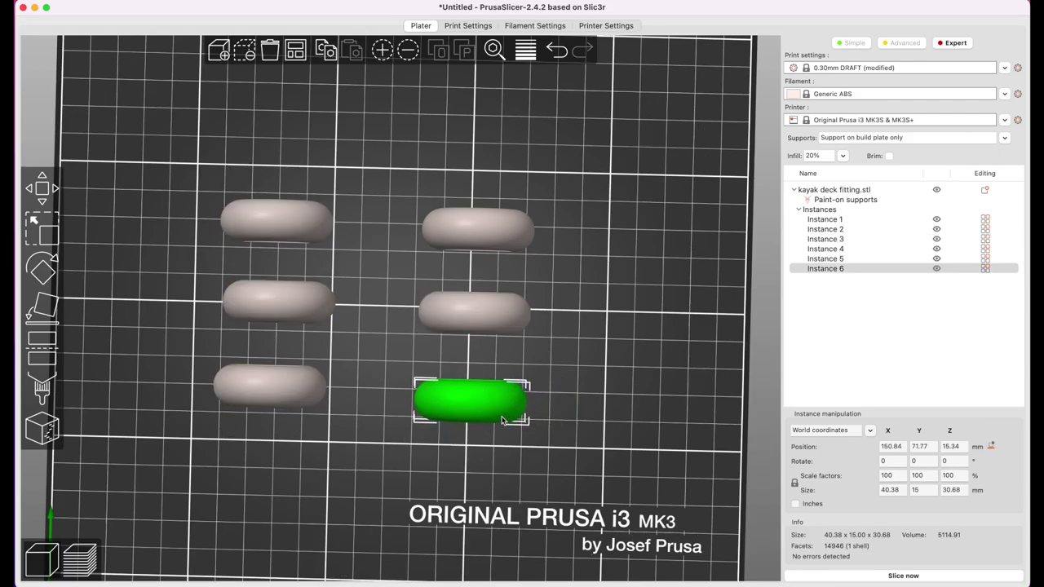
pyautogui.moveTo(599, 453); pyautogui.dragTo(601, 430)
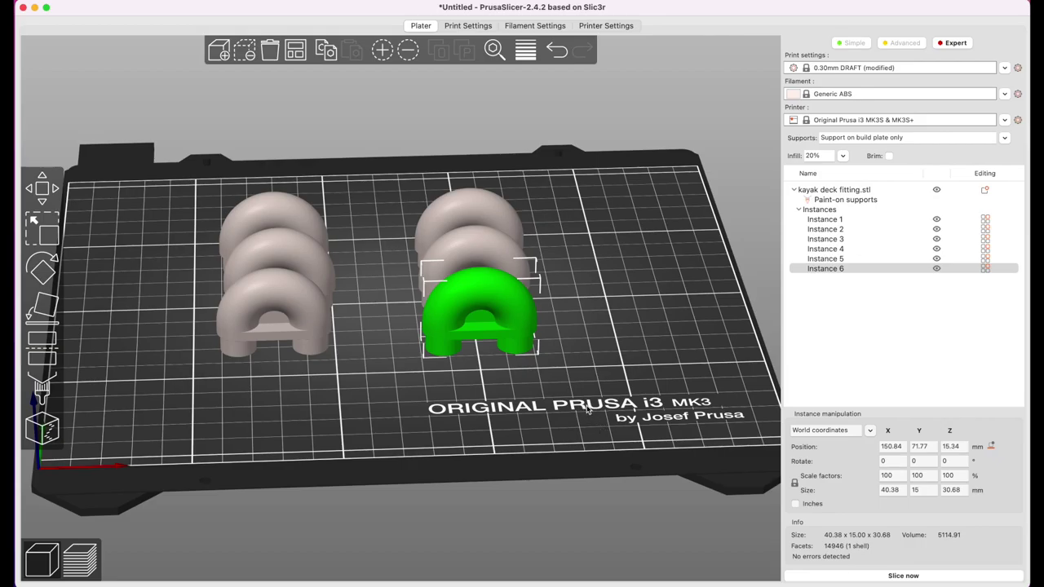
# Slice the six-fitting plate (about 3h2m, 36.82 g) and show only its lowest layers
pyautogui.click(888, 579)
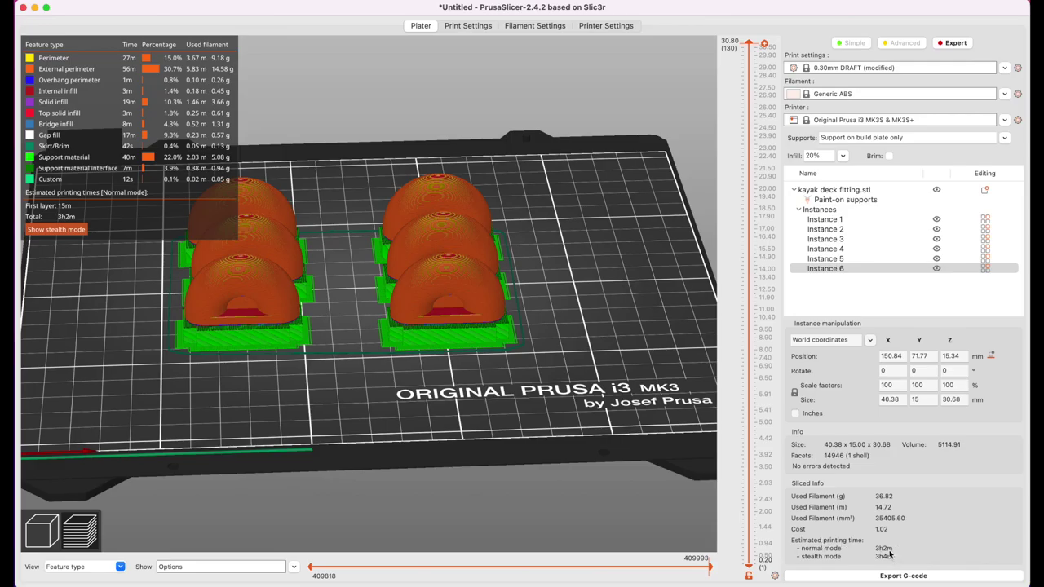
pyautogui.moveTo(650, 346); pyautogui.dragTo(642, 342)
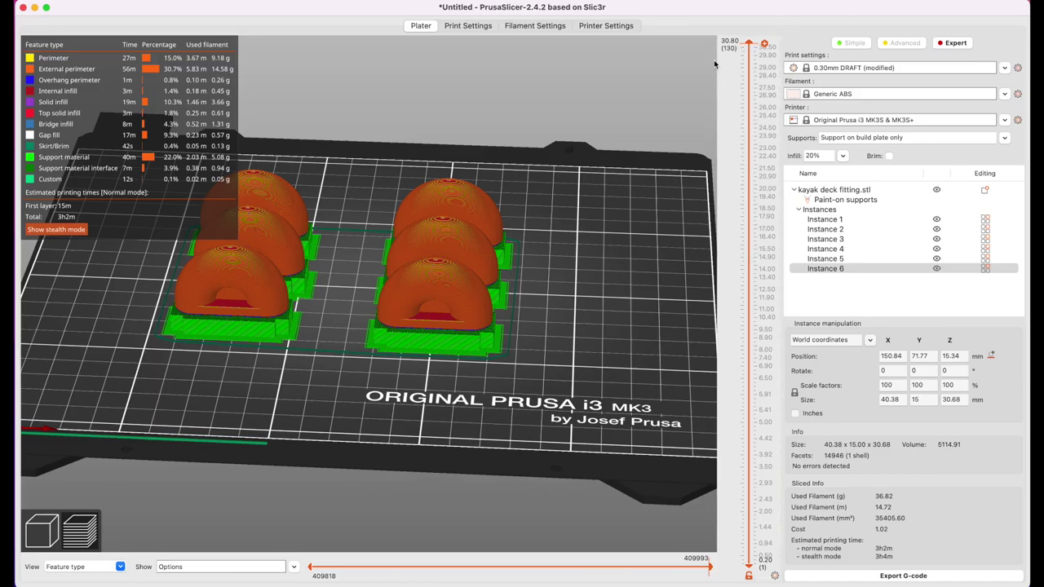
pyautogui.moveTo(750, 45)
pyautogui.mouseDown()
pyautogui.moveTo(737, 534)
pyautogui.moveTo(737, 434)
pyautogui.mouseUp()
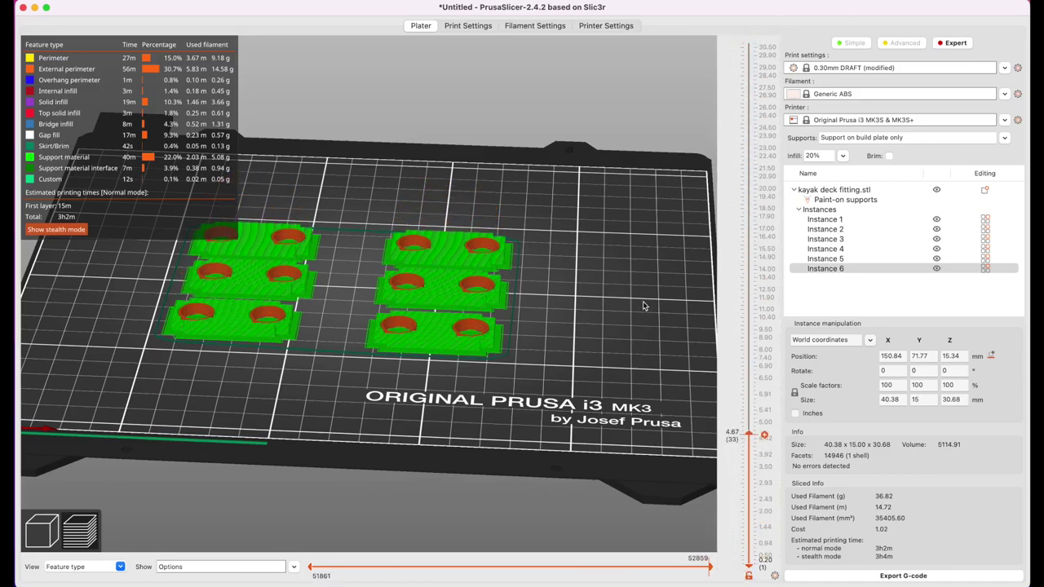
pyautogui.moveTo(645, 307); pyautogui.dragTo(644, 320)
# Raise the layer slider through the higher layers up to the fittings' domed tops
pyautogui.moveTo(747, 434); pyautogui.dragTo(747, 378)
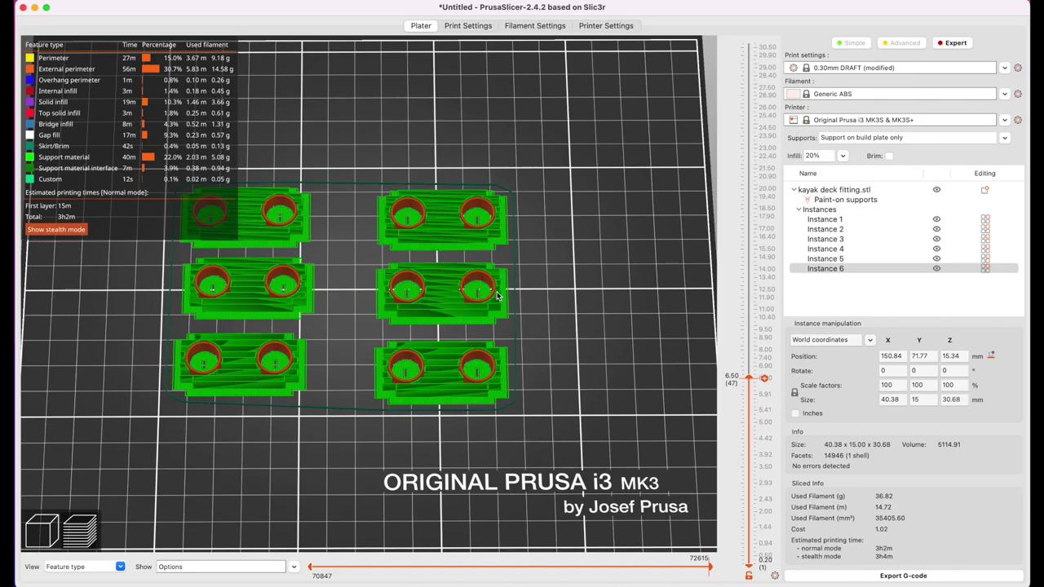
pyautogui.moveTo(748, 378); pyautogui.dragTo(733, 184)
pyautogui.moveTo(641, 338); pyautogui.dragTo(640, 328)
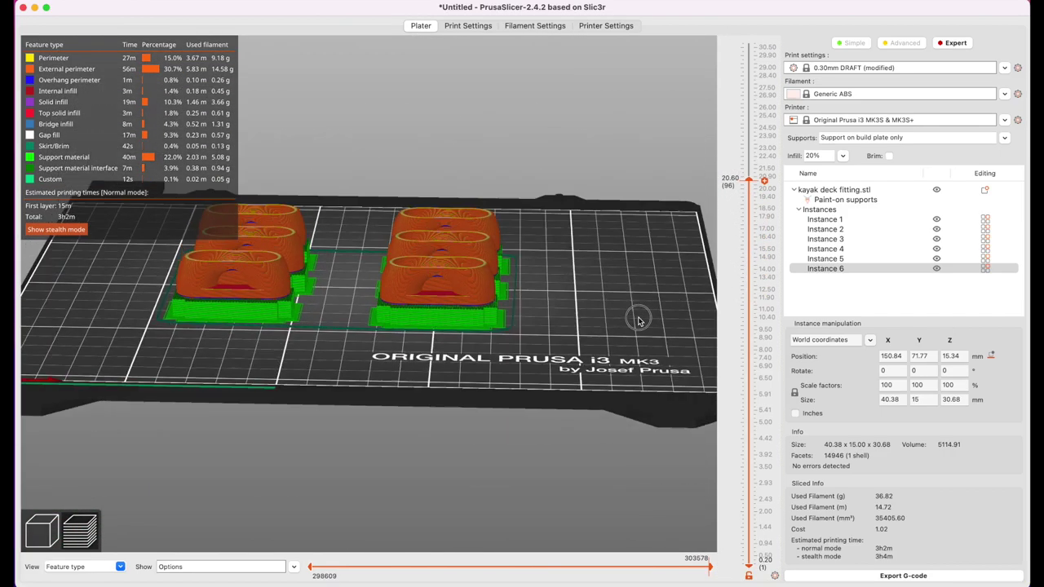
pyautogui.moveTo(767, 218)
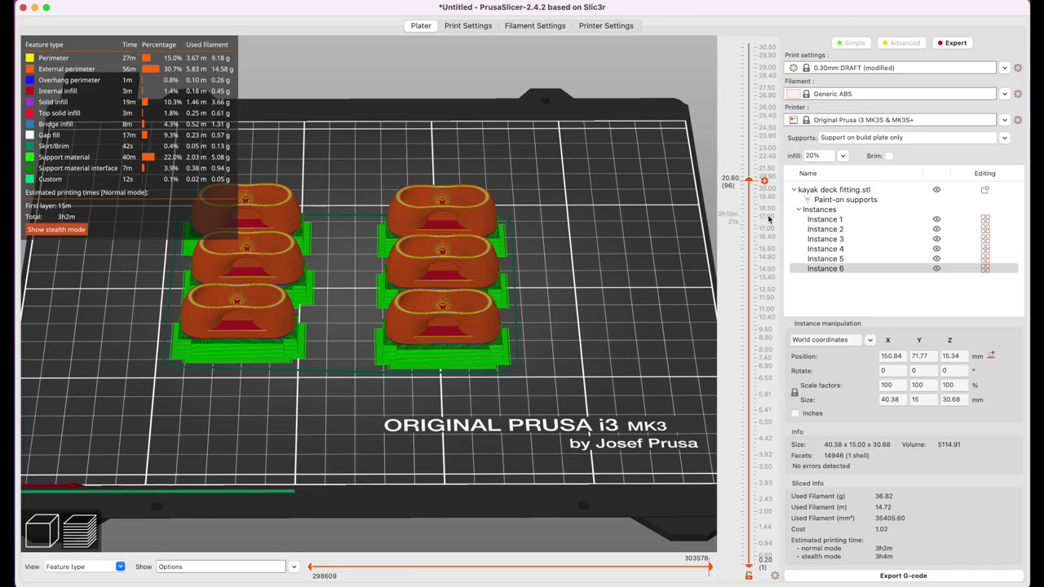
pyautogui.moveTo(749, 180); pyautogui.dragTo(748, 42)
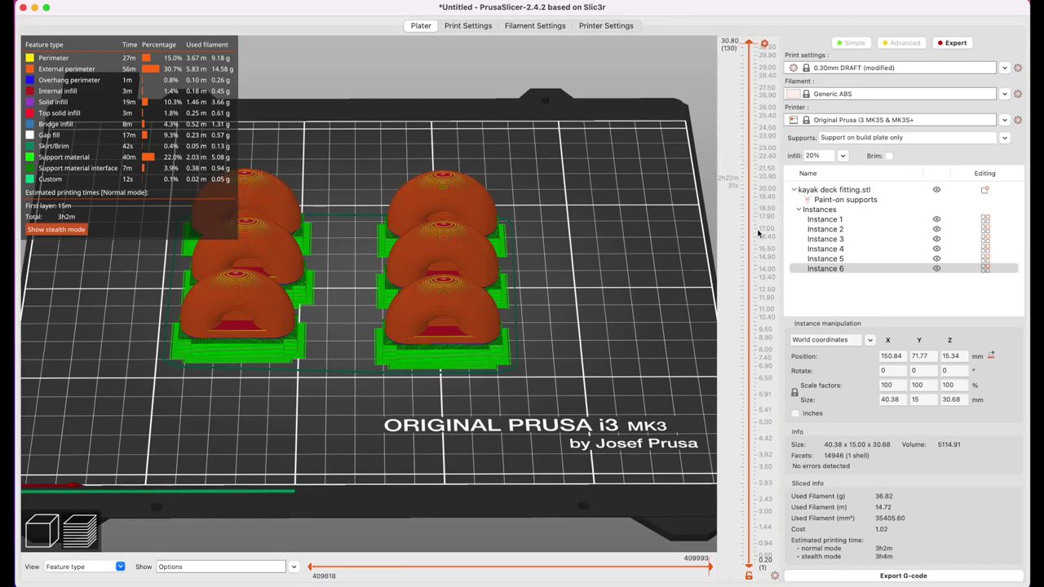
pyautogui.click(818, 577)
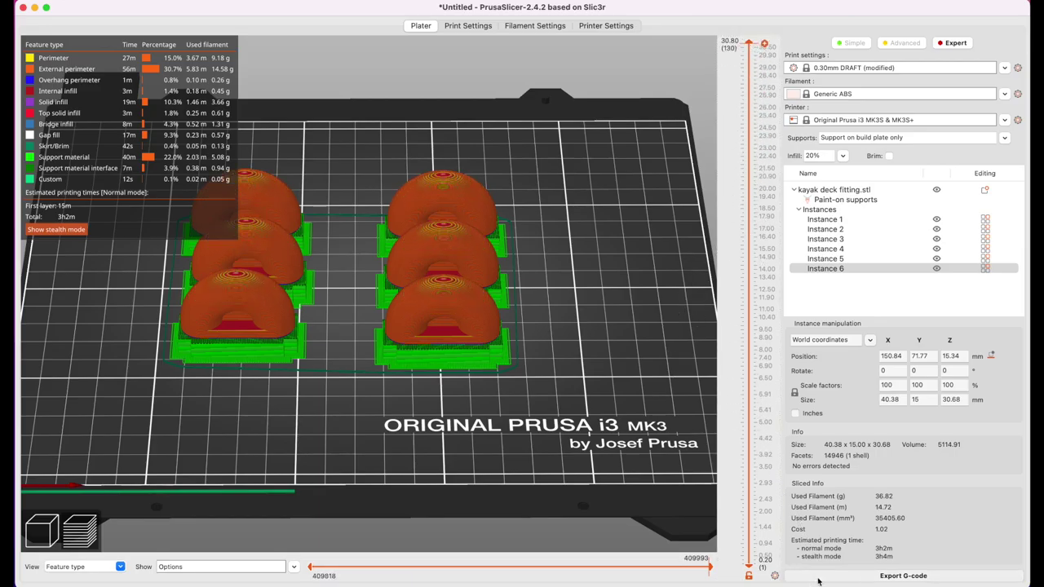
# Save the plate's G-code with '6up_' inserted after 'fitting_' in the file name
pyautogui.click(421, 81)
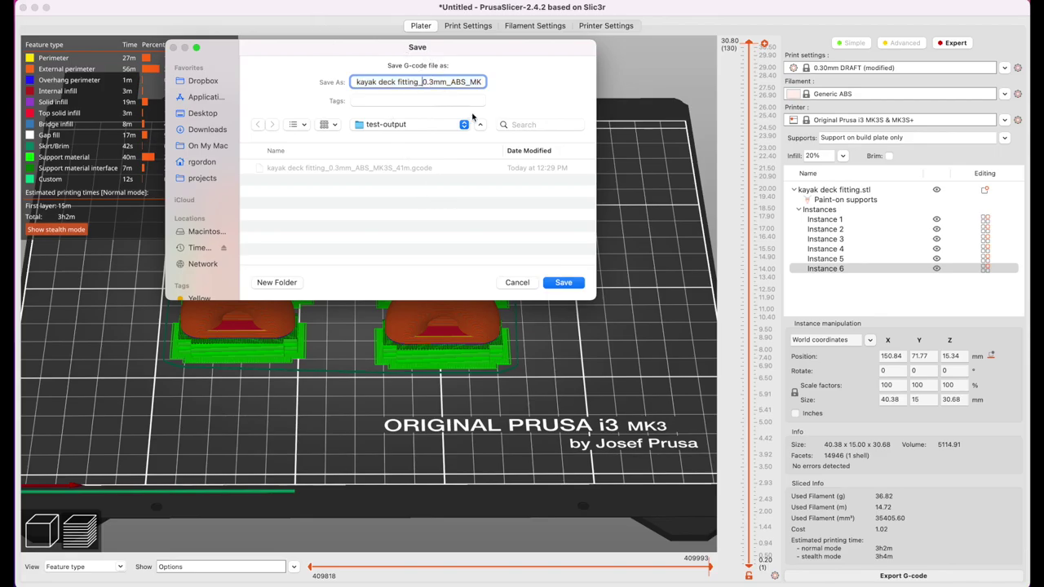
pyautogui.write('6')
pyautogui.write('up_')
pyautogui.click(565, 283)
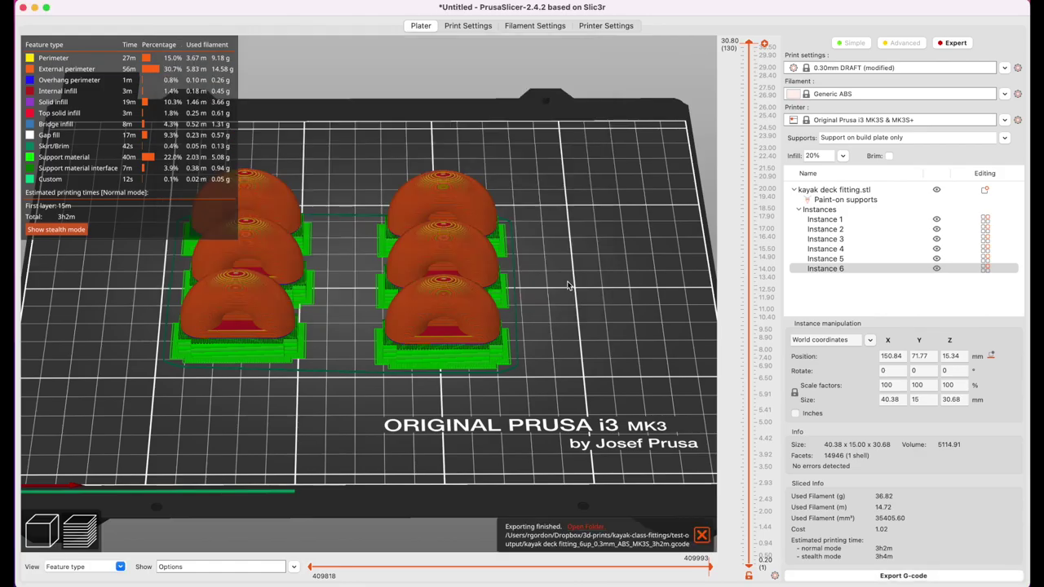